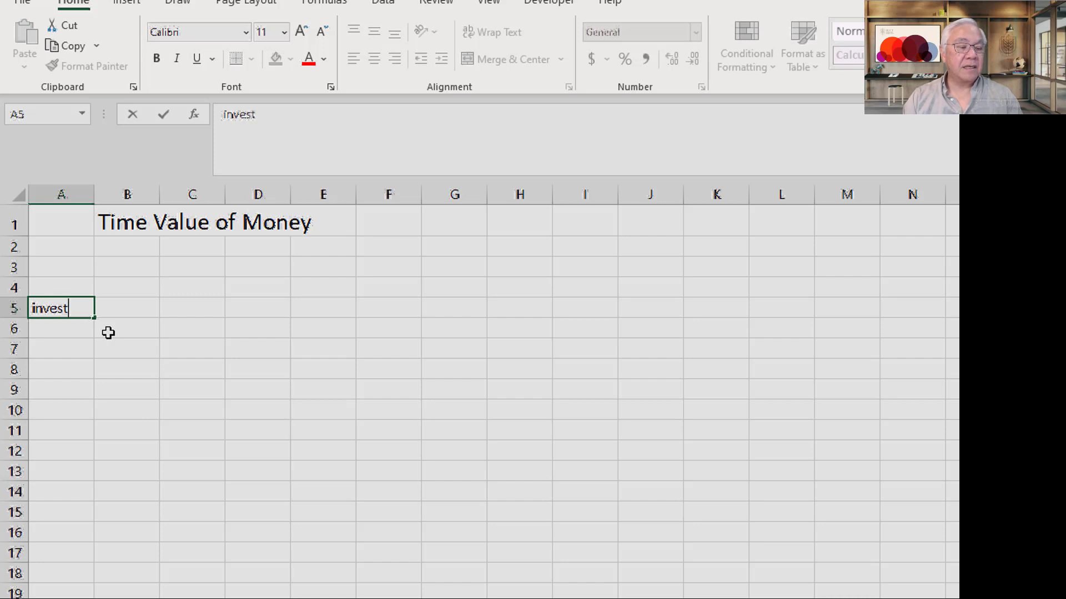
Step: Enter 100 as the invest amount in B5 and add a time row below it with the value 1
type("100")
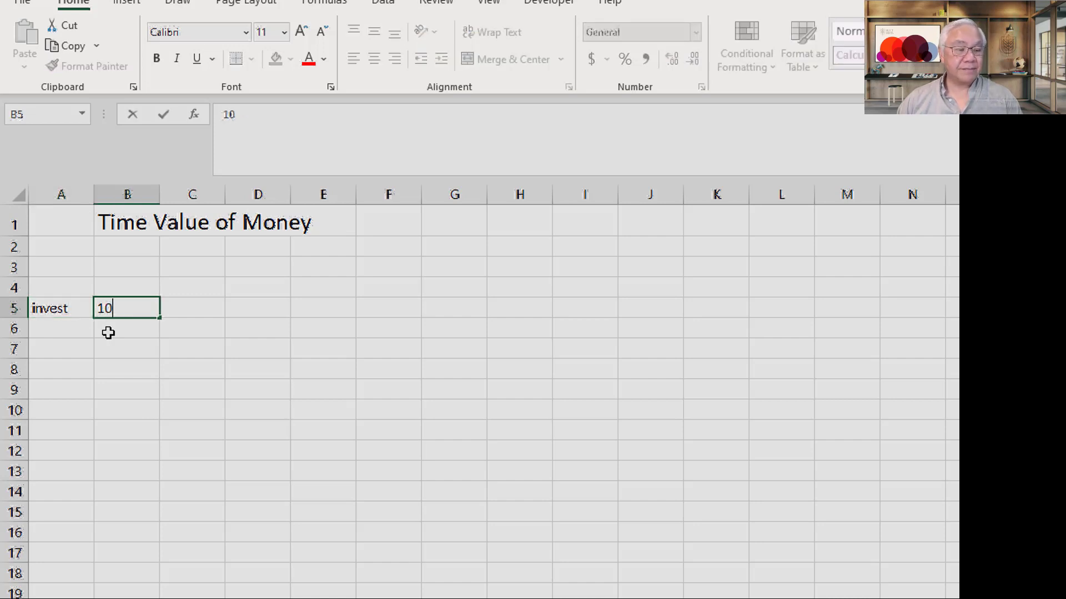
key("Return")
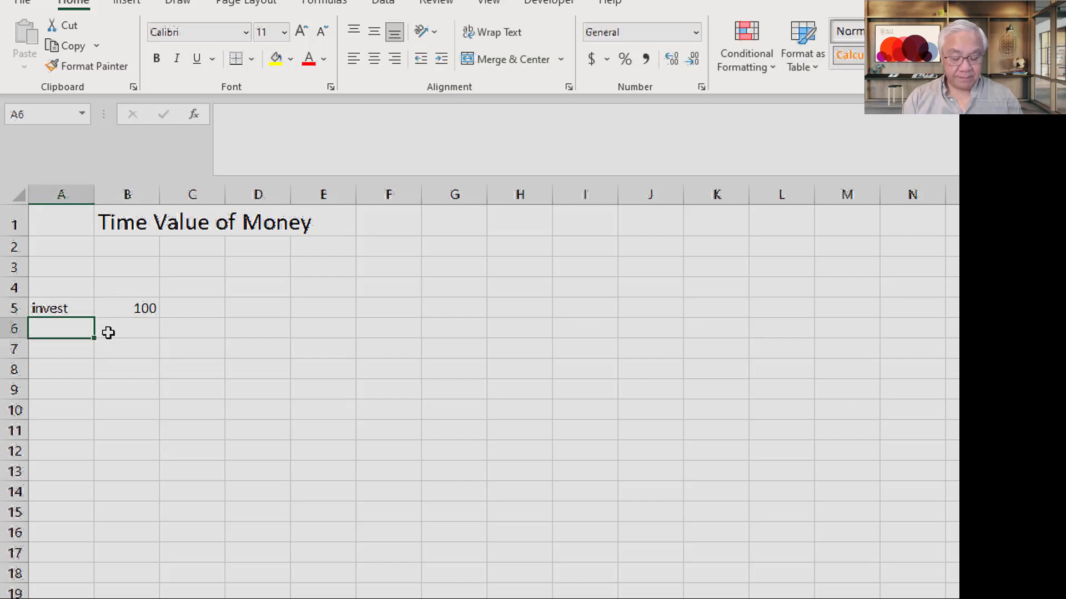
type("time")
key("BackSpace")
key("BackSpace")
key("BackSpace")
type("ime")
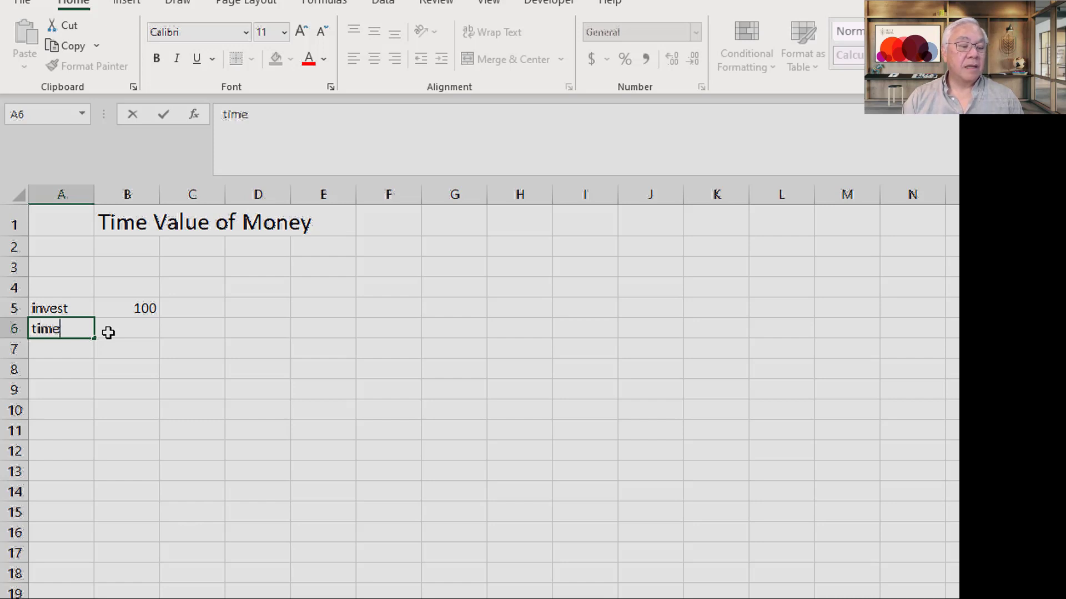
key("Tab")
type("1")
key("Return")
Step: Add an "interest rate" row in row 7 with the value 0.1 and widen column A to fit the label
type("intere")
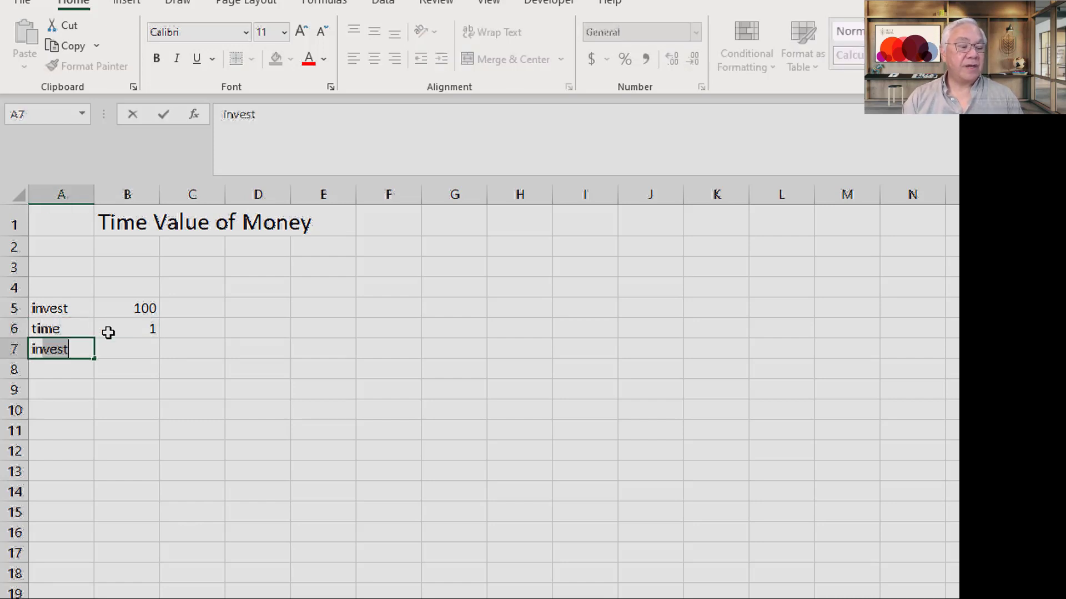
type("st rate")
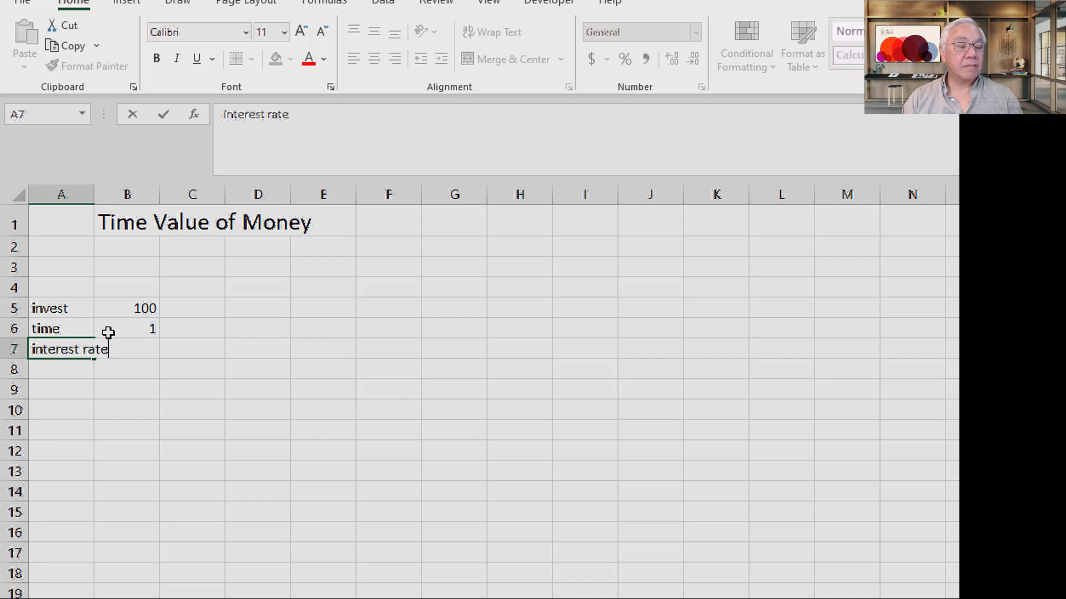
key("Tab")
type("0.1")
key("Return")
key("Up")
Step: Format the interest rate in B7 as a percentage
left_click(150, 353)
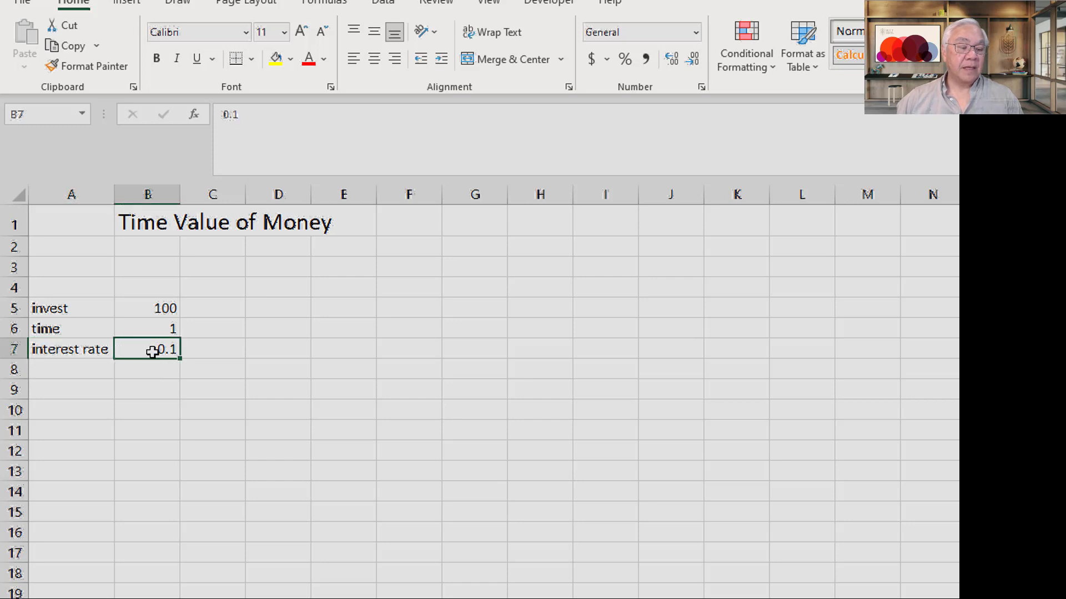
left_click(633, 58)
left_click(480, 426)
left_click(373, 452)
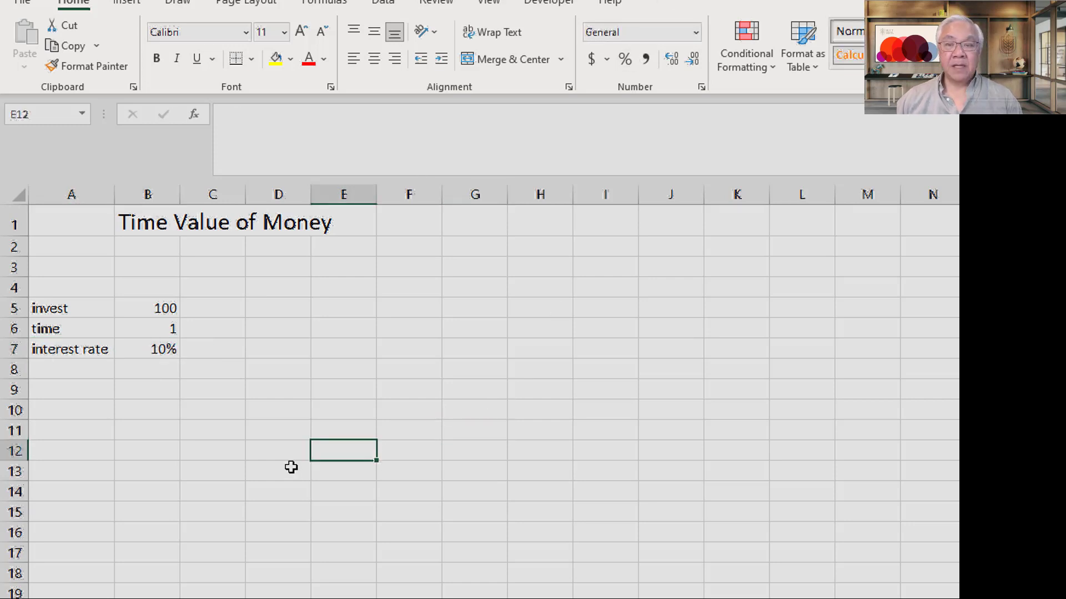
Step: Enter the heading "year 1" in B9, below the investment inputs
left_click(170, 389)
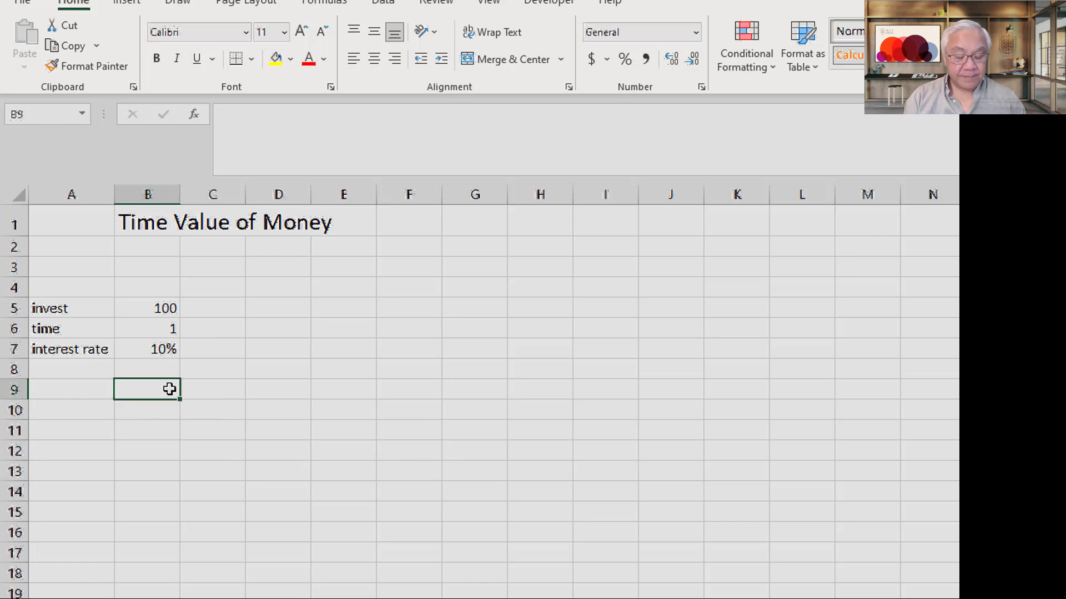
type("year 1")
key("Return")
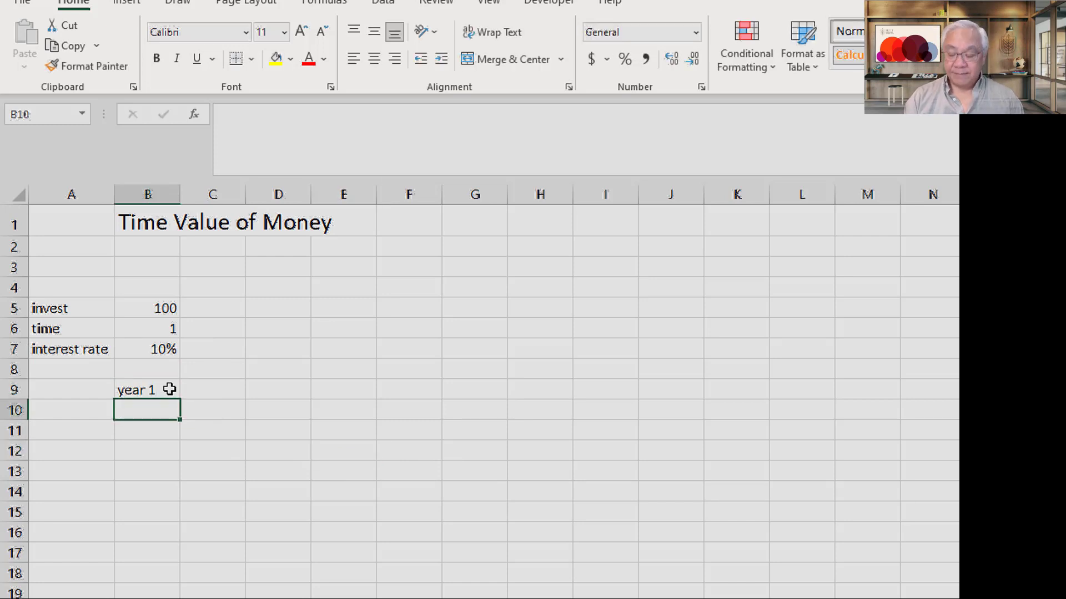
Step: Calculate the year 1 value in B10 with the formula +B5+B5*B7
type("+")
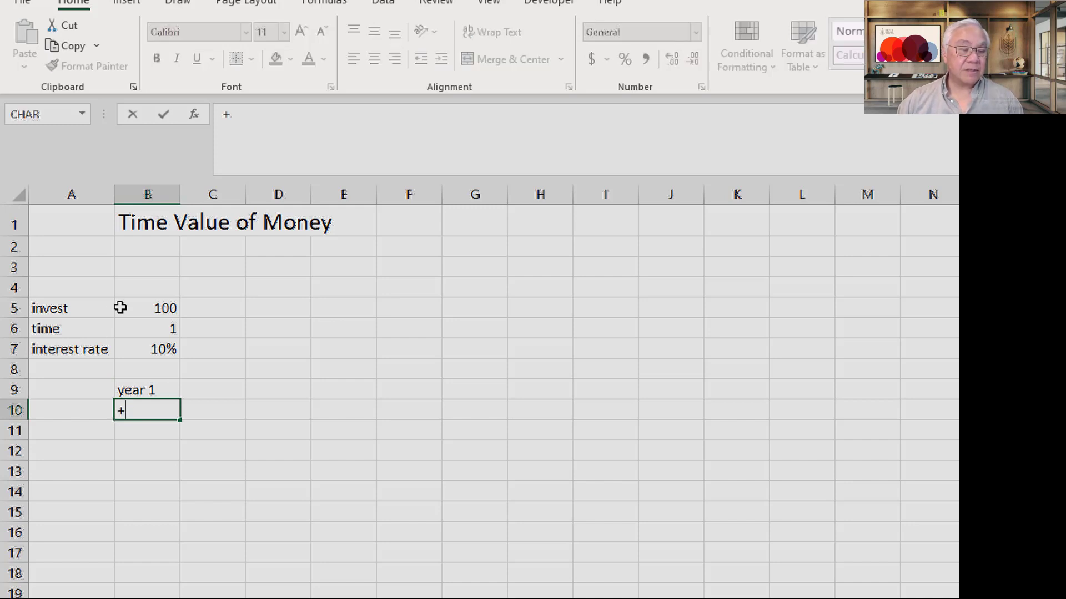
left_click(143, 313)
type("+")
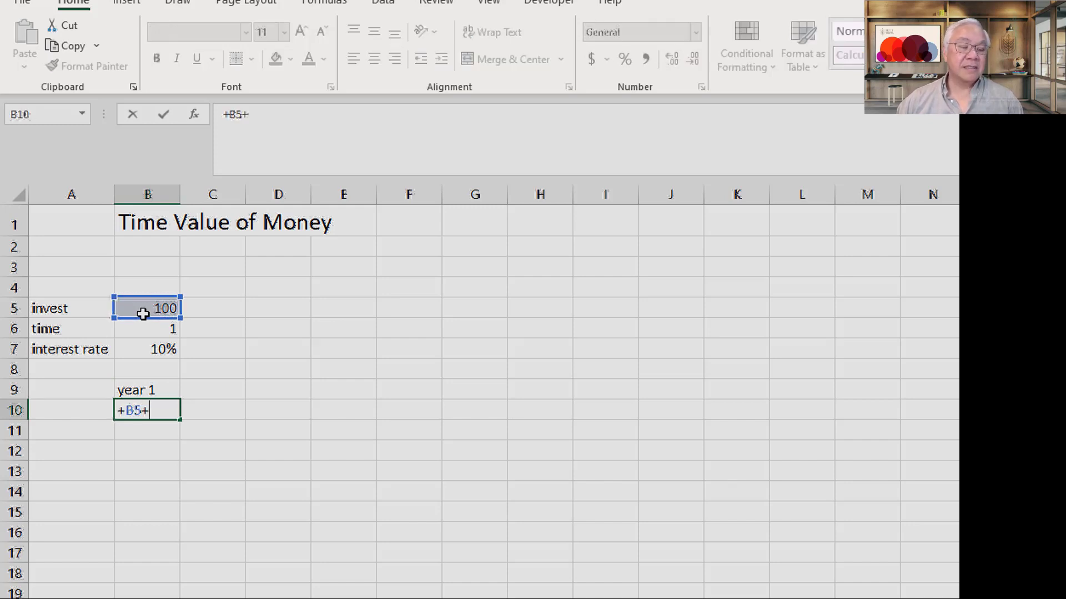
left_click(140, 312)
type("*")
left_click(151, 351)
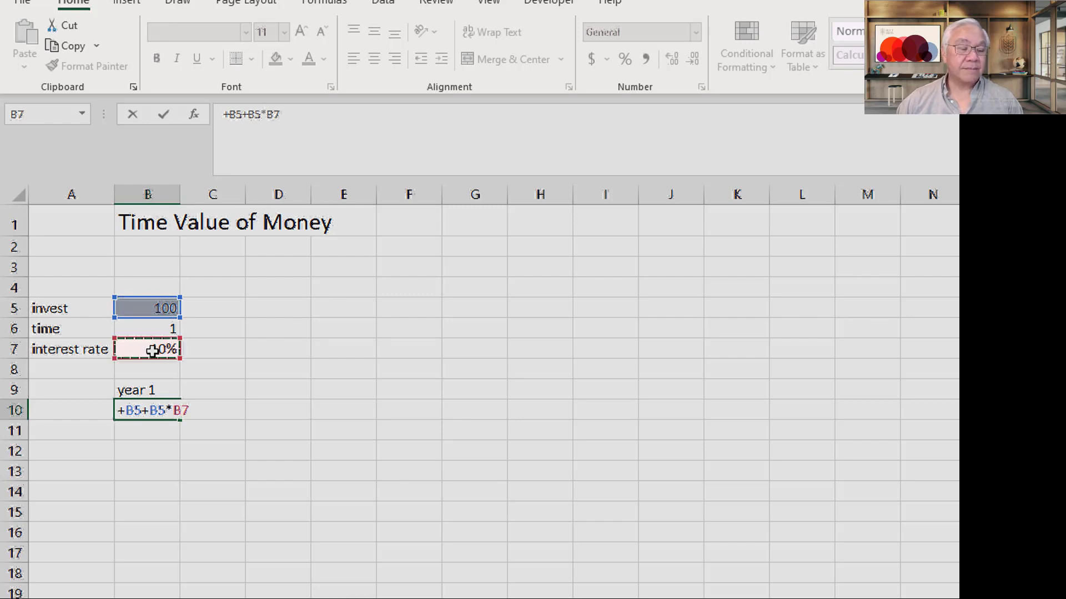
key("Return")
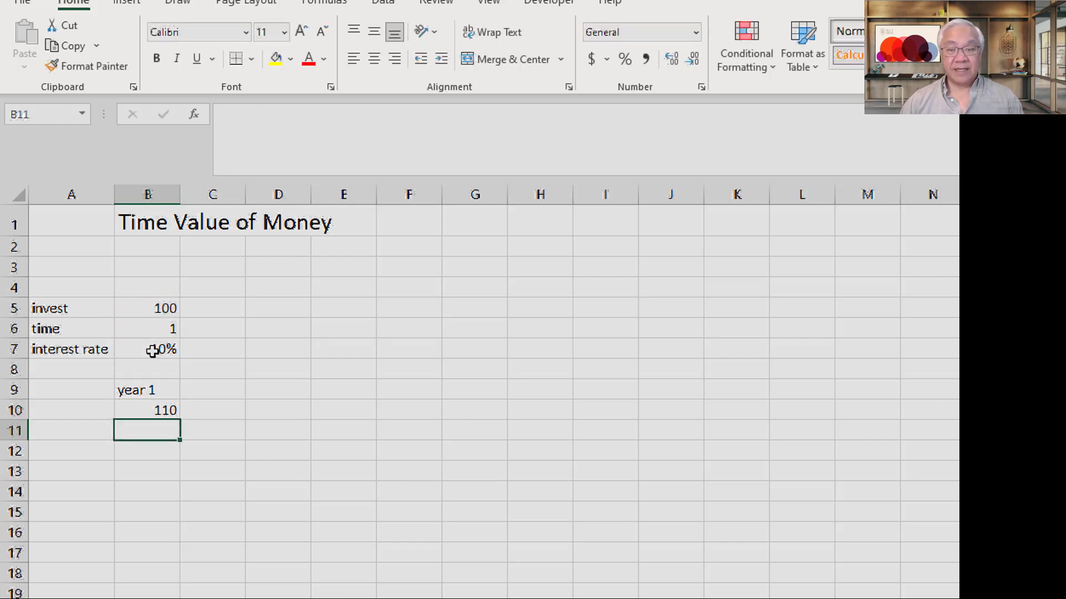
Step: Enter the heading "year 2" in D9, on the same row as the year 1 heading
key("Up")
key("Up")
key("Right")
key("Left")
key("Right")
key("Right")
key("Right")
key("Left")
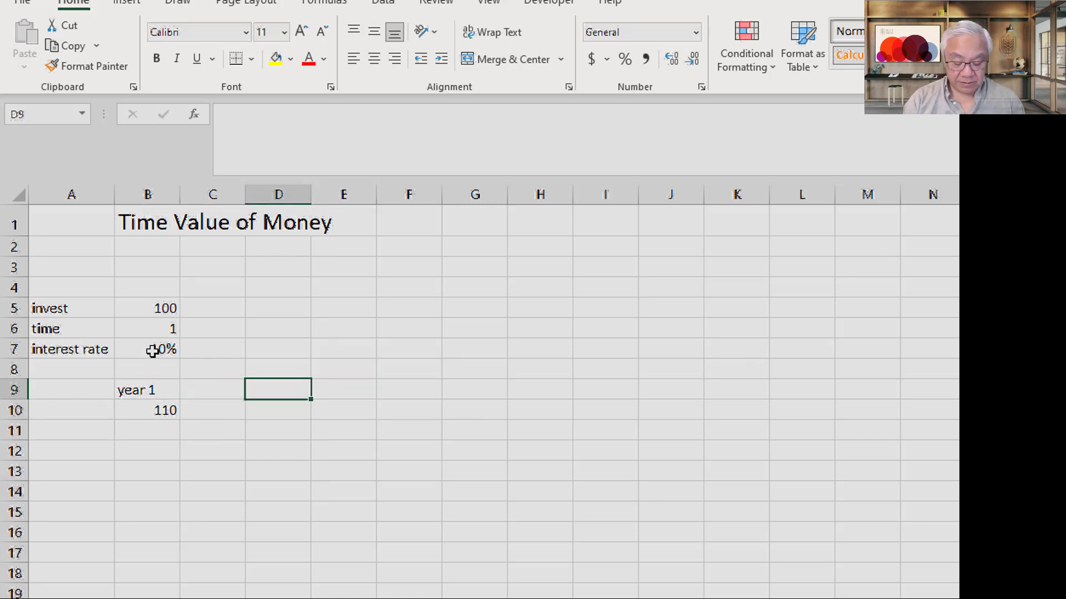
type("year 12")
key("BackSpace")
key("BackSpace")
type("2")
key("Return")
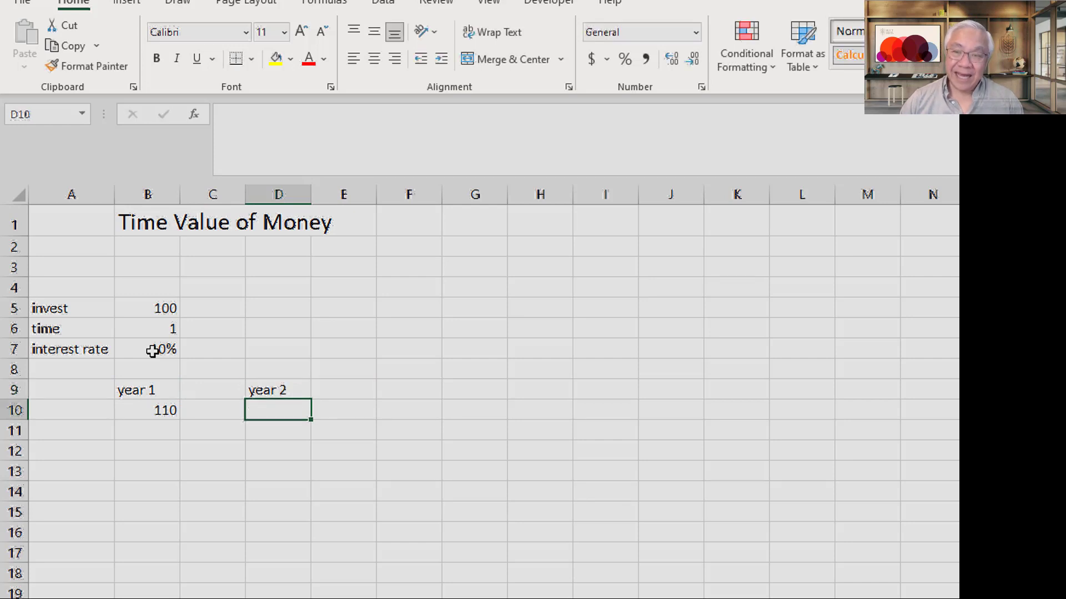
Step: Try the simple-interest formula +B5*B7*2+100 for year 2 in D10 and clear the cell again
type("+")
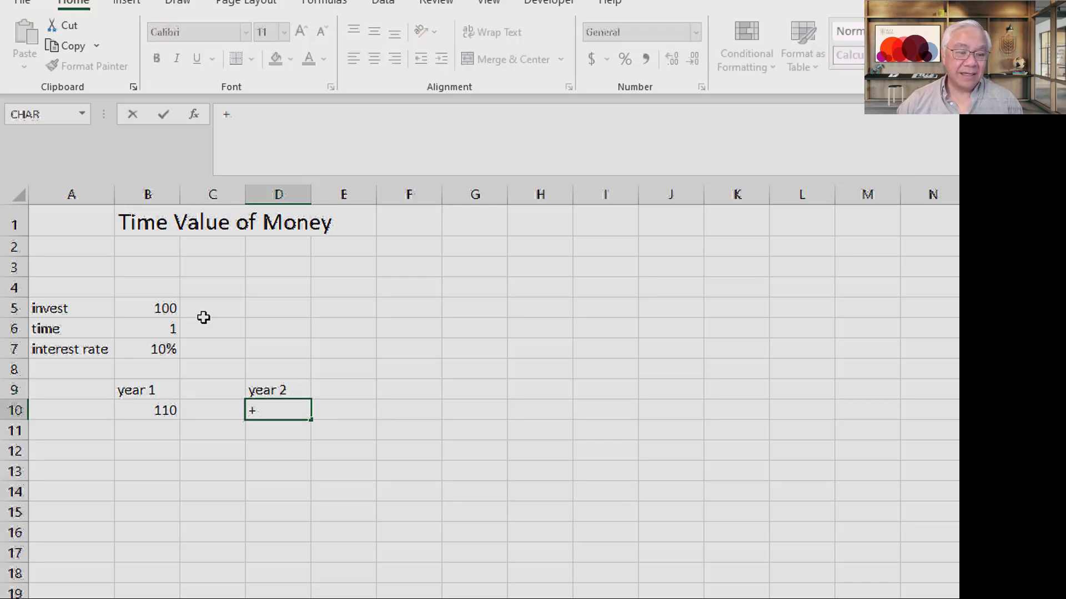
left_click(168, 317)
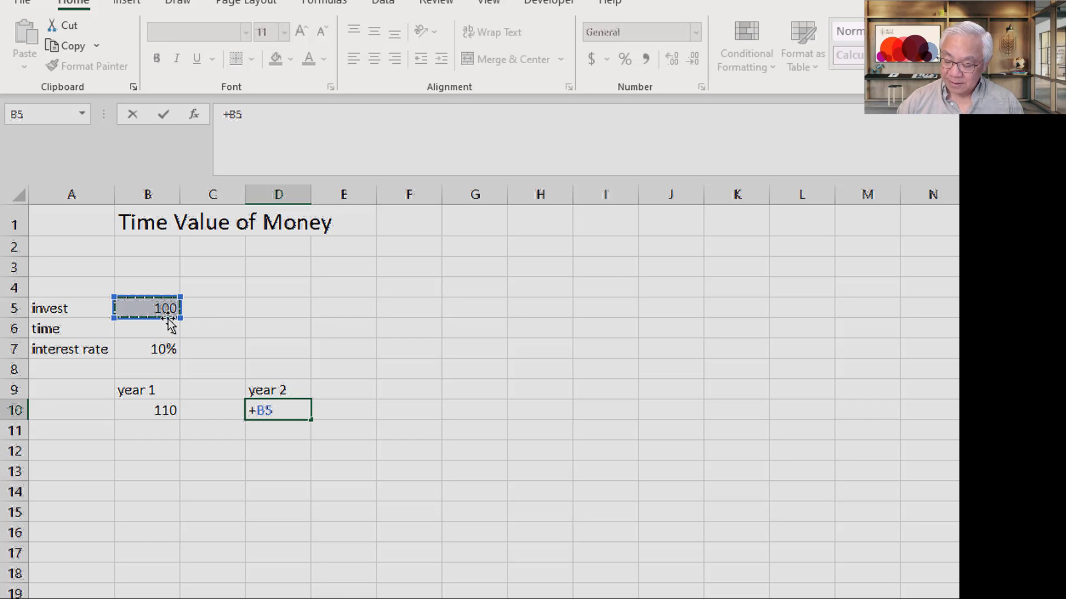
type("*")
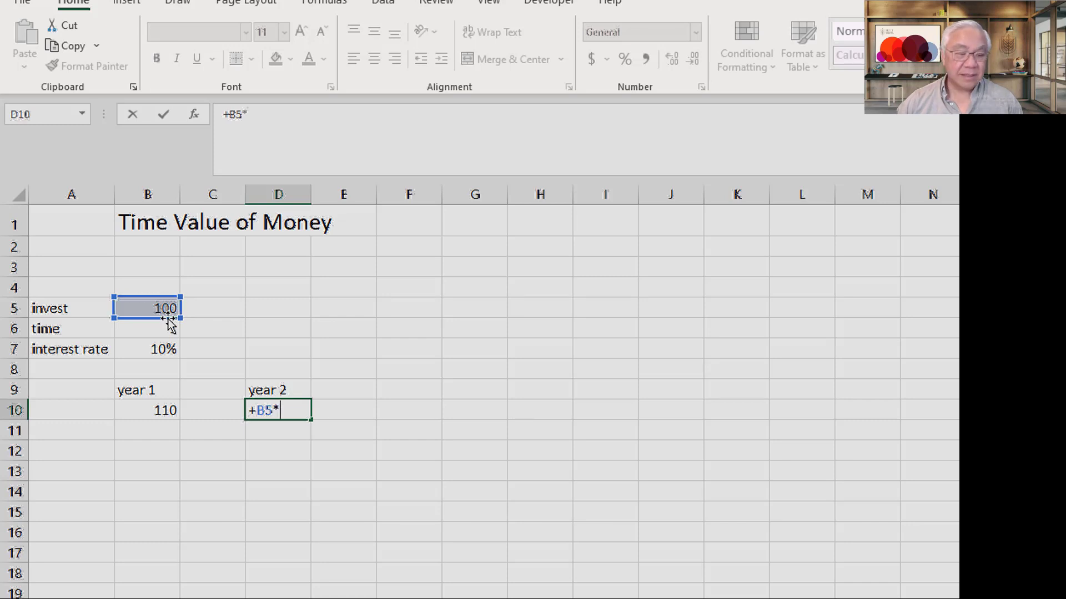
left_click(165, 349)
type("/")
key("BackSpace")
type("*2+100")
key("Return")
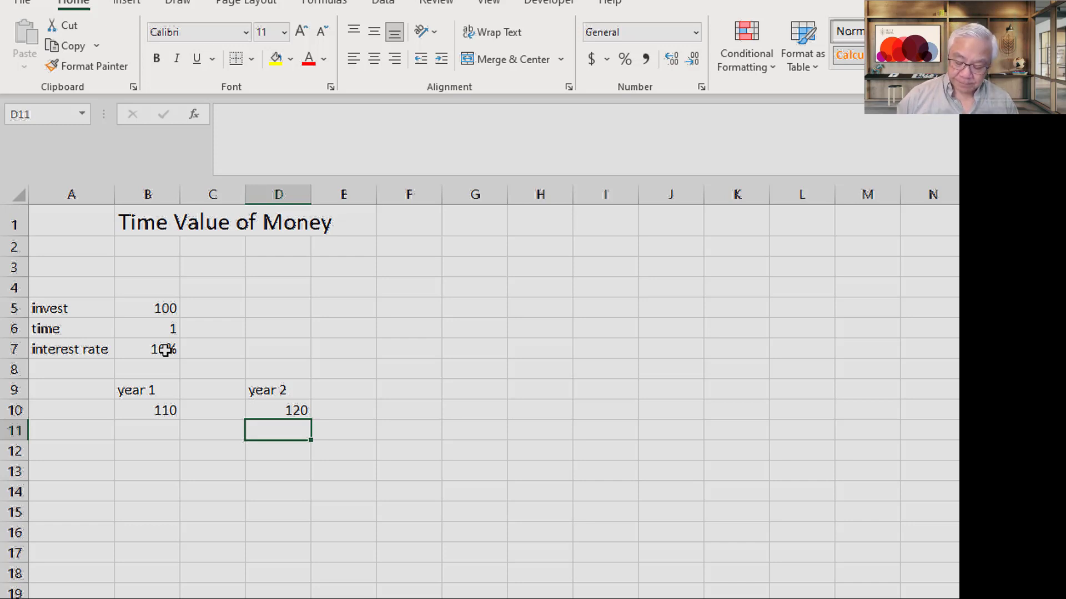
key("Up")
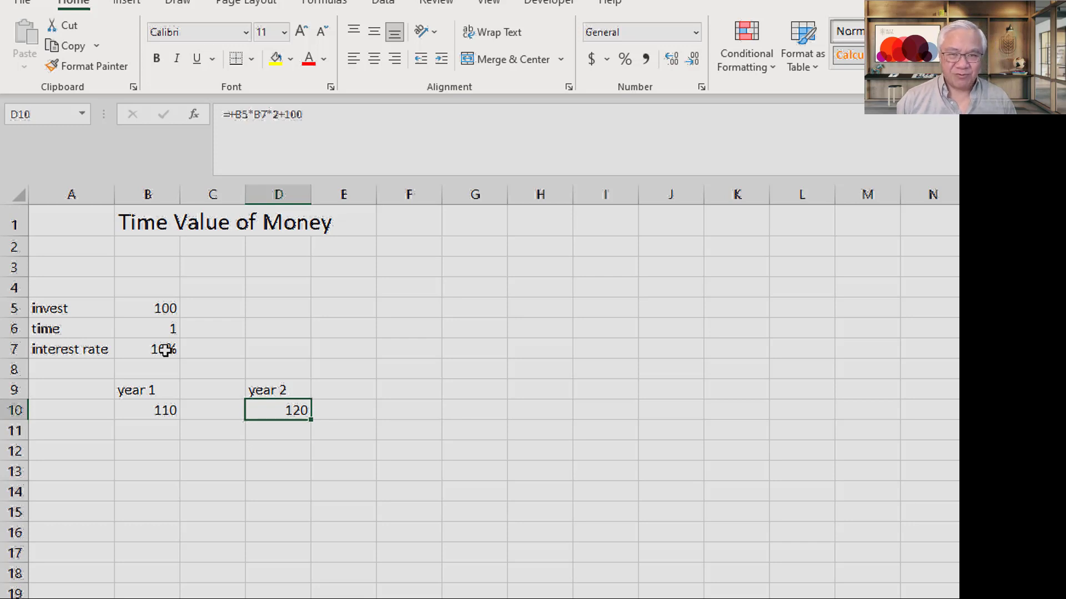
key("Delete")
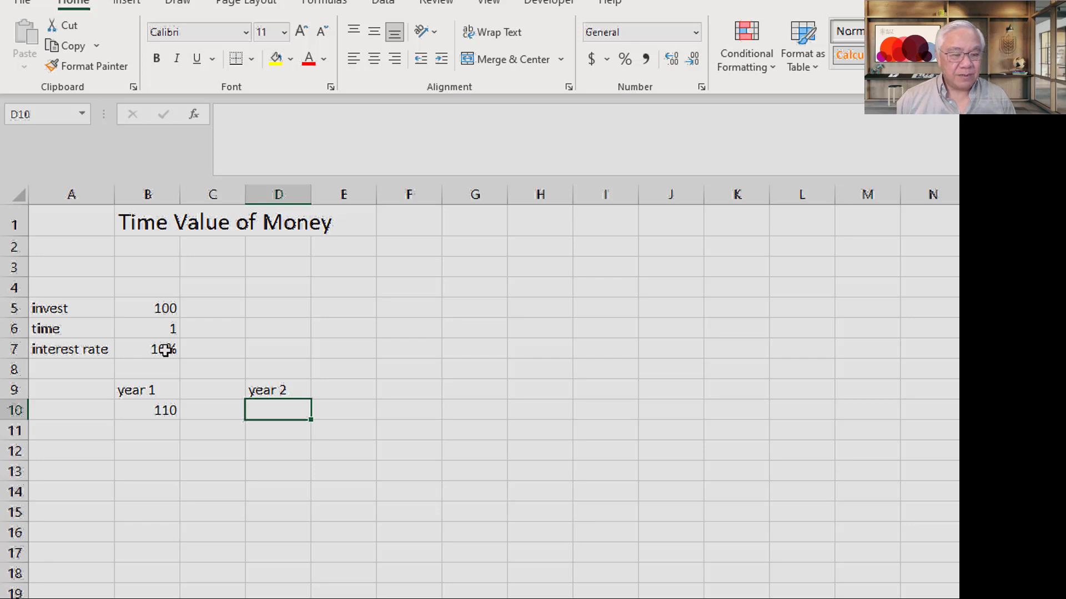
Step: Calculate the year 2 interest in D10 with the formula +B7*B10
type("+")
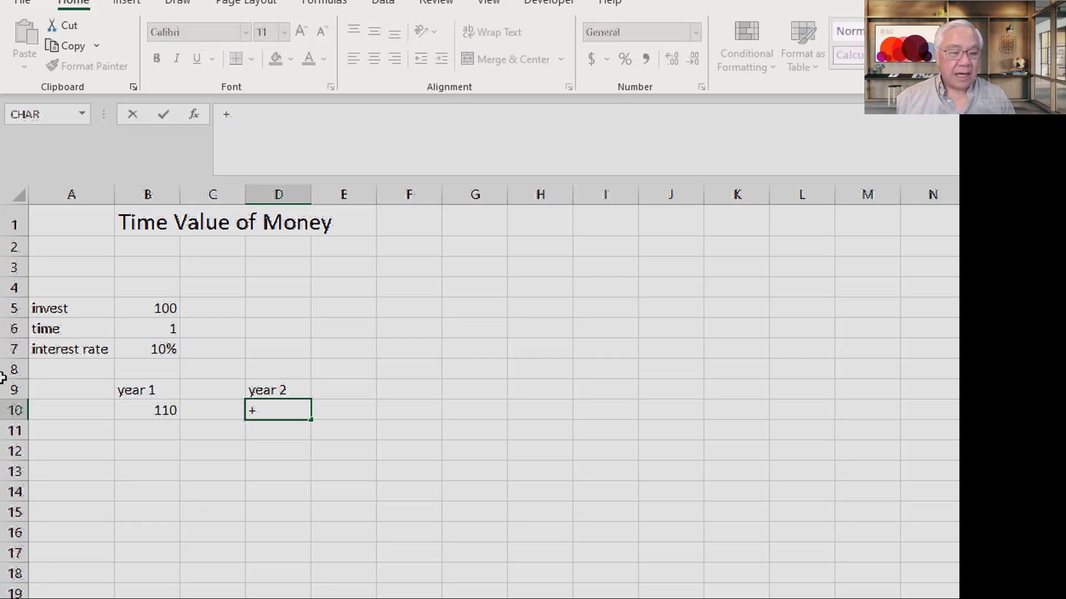
left_click(168, 349)
type("*")
left_click(138, 409)
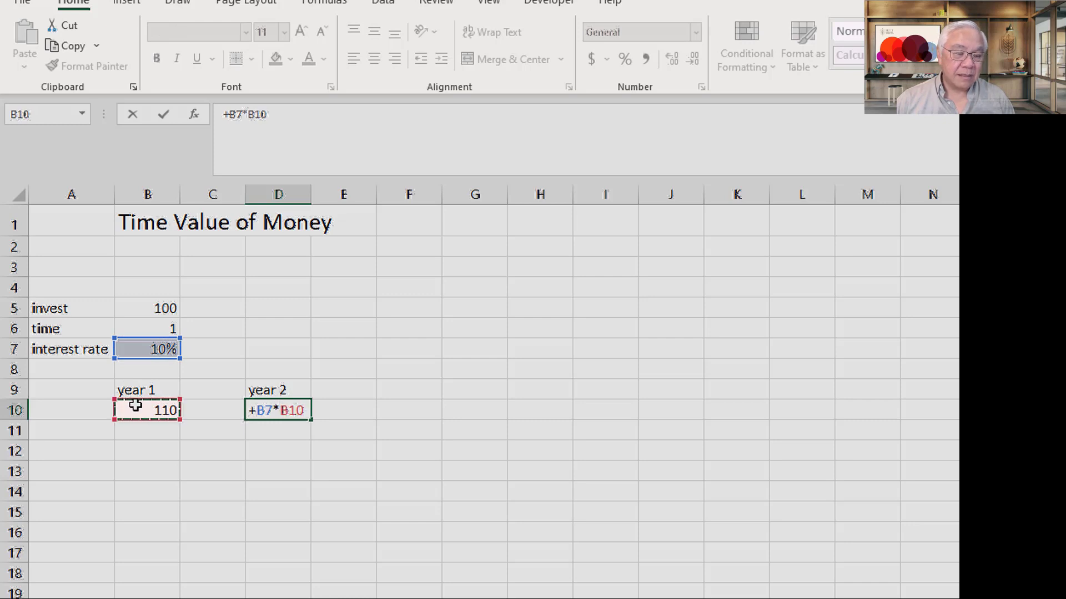
key("Return")
Step: Calculate the total year 2 value in E10 by adding D10 and B10
key("Up")
key("Right")
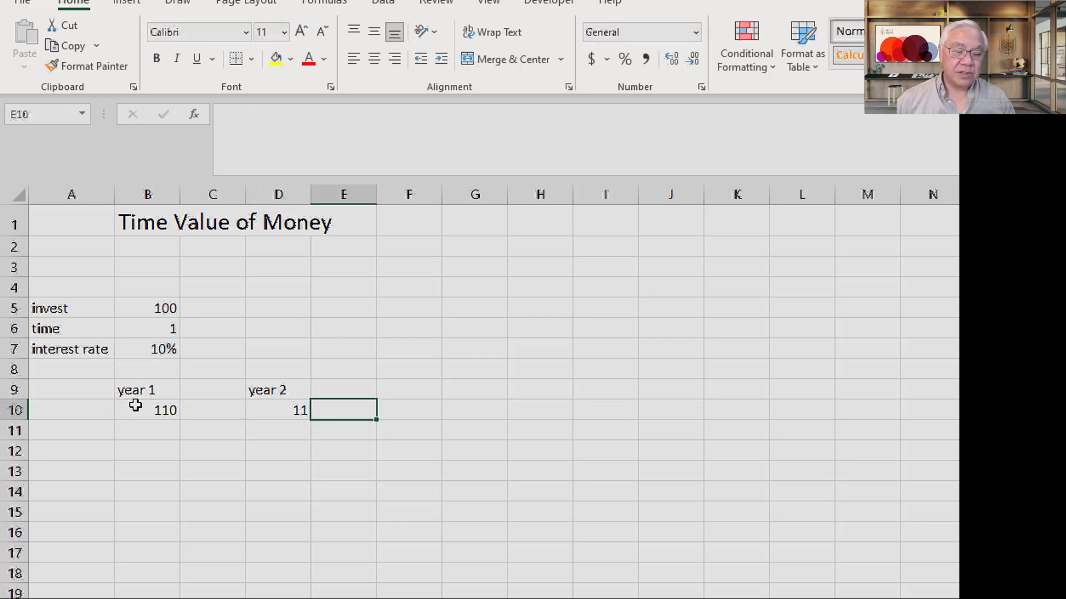
type("+")
key("Left")
type("+")
left_click(136, 405)
key("Return")
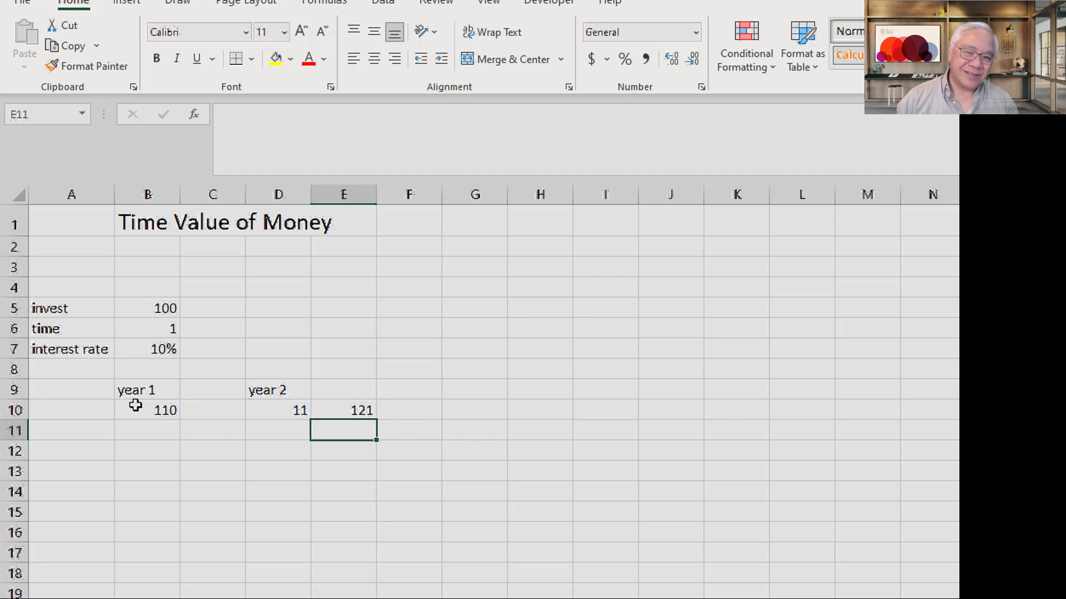
Step: Enter the explanatory text "value at yr2 = 100 x (1+10%) x (1+10%)" in G5
key("Up")
key("Up")
key("Up")
key("Up")
key("Up")
key("Up")
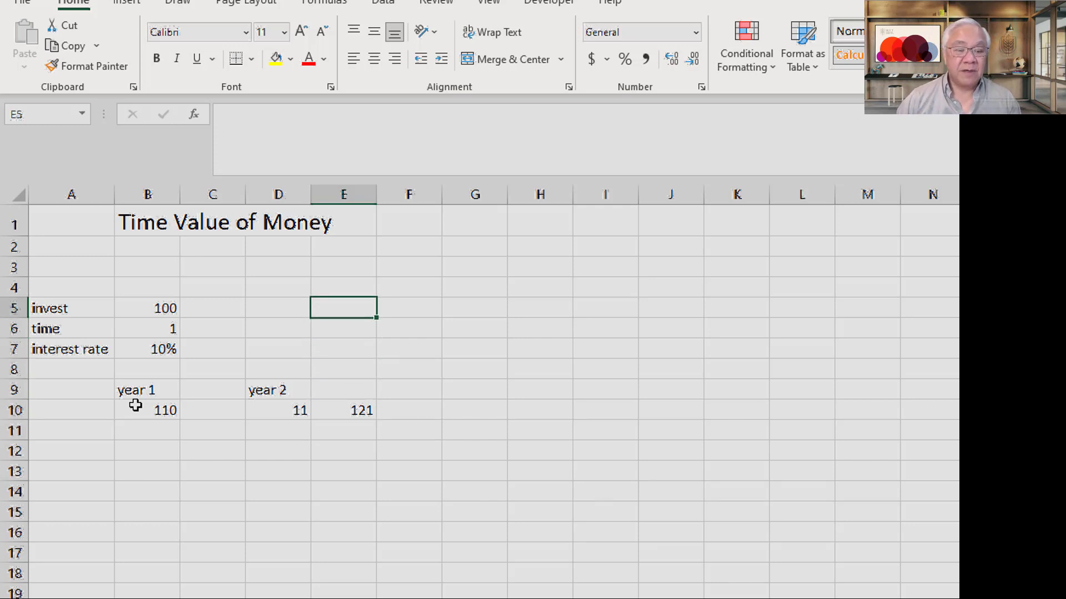
key("Right")
key("Right")
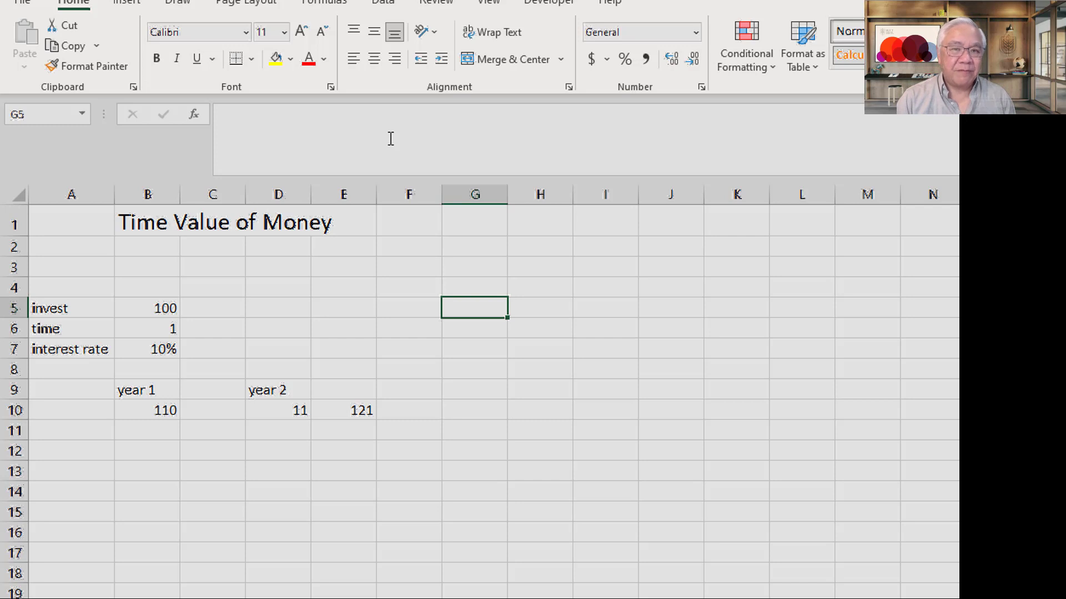
type("val")
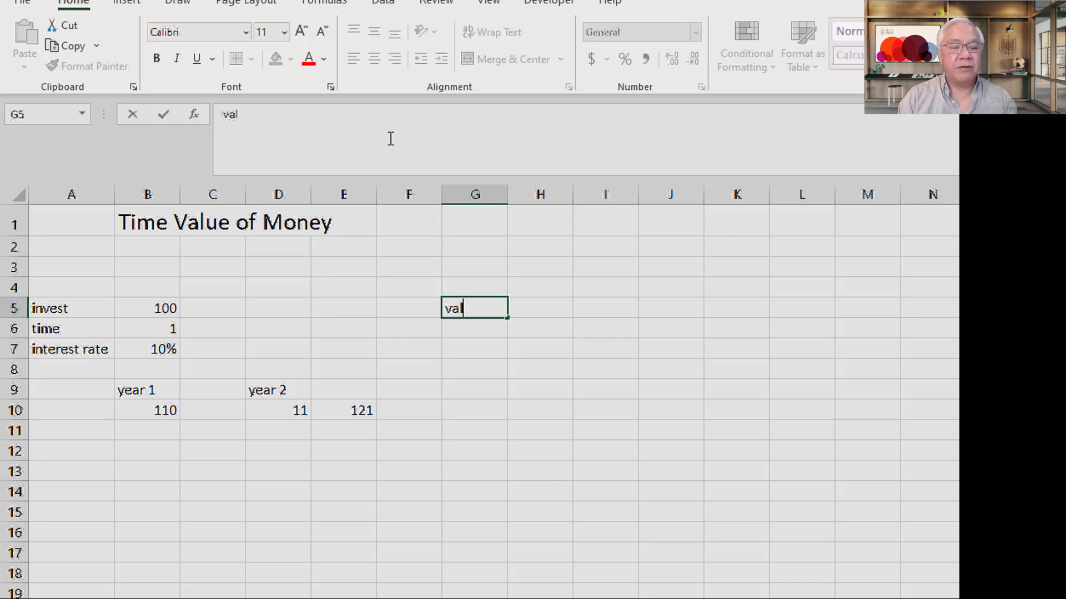
type("ue at yr1")
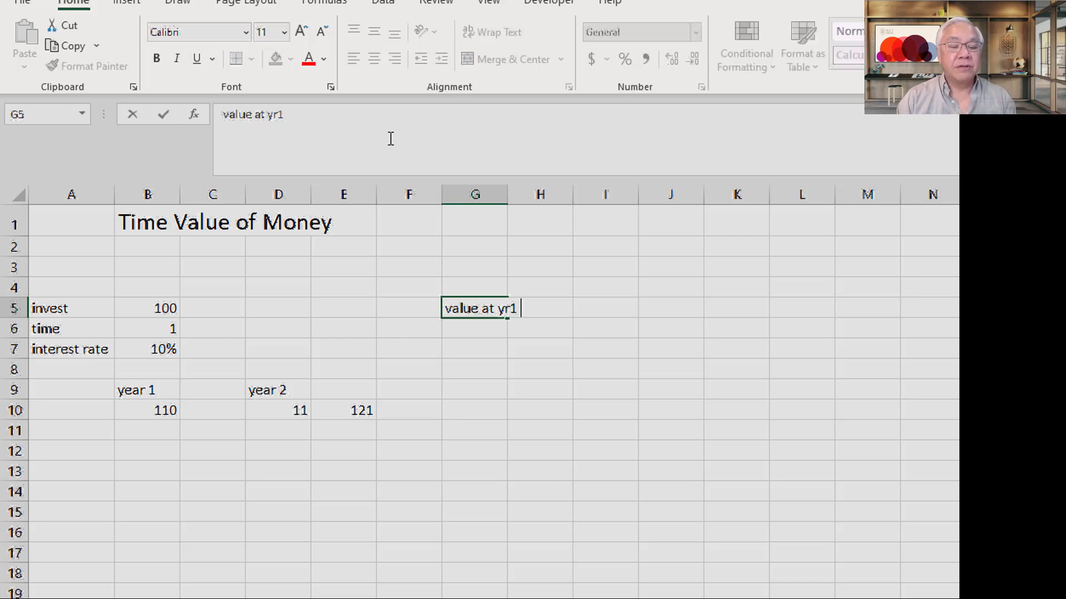
key("BackSpace")
type("2 ")
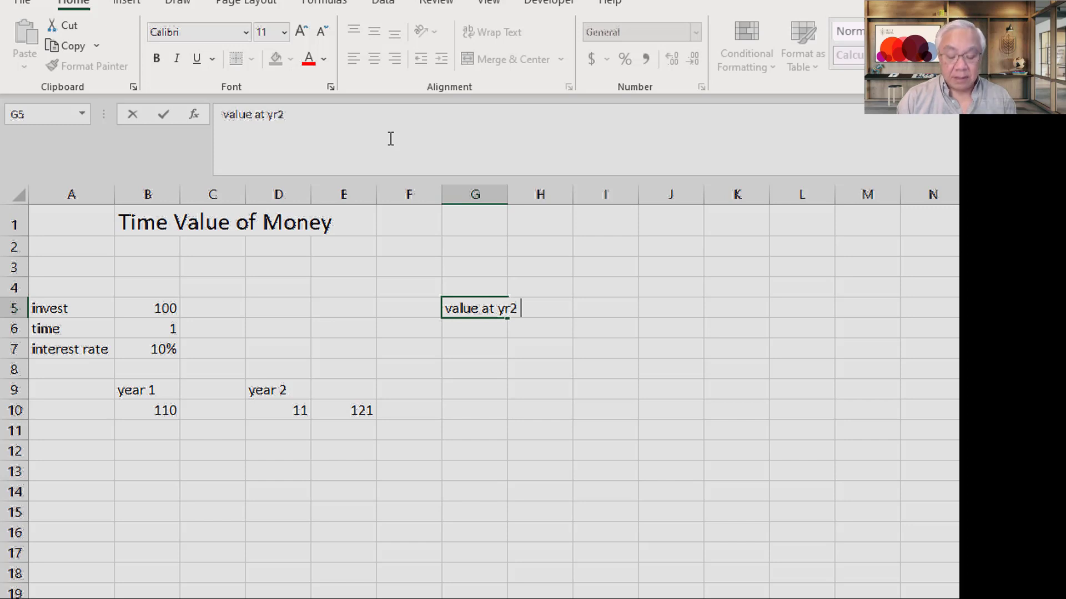
type("=  100 x ")
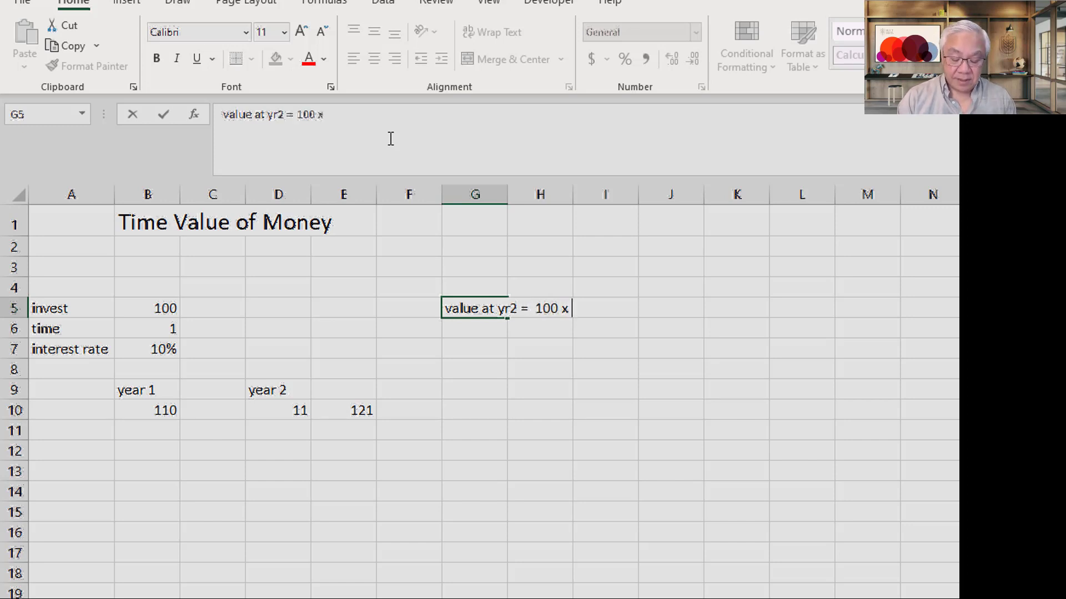
type("(1")
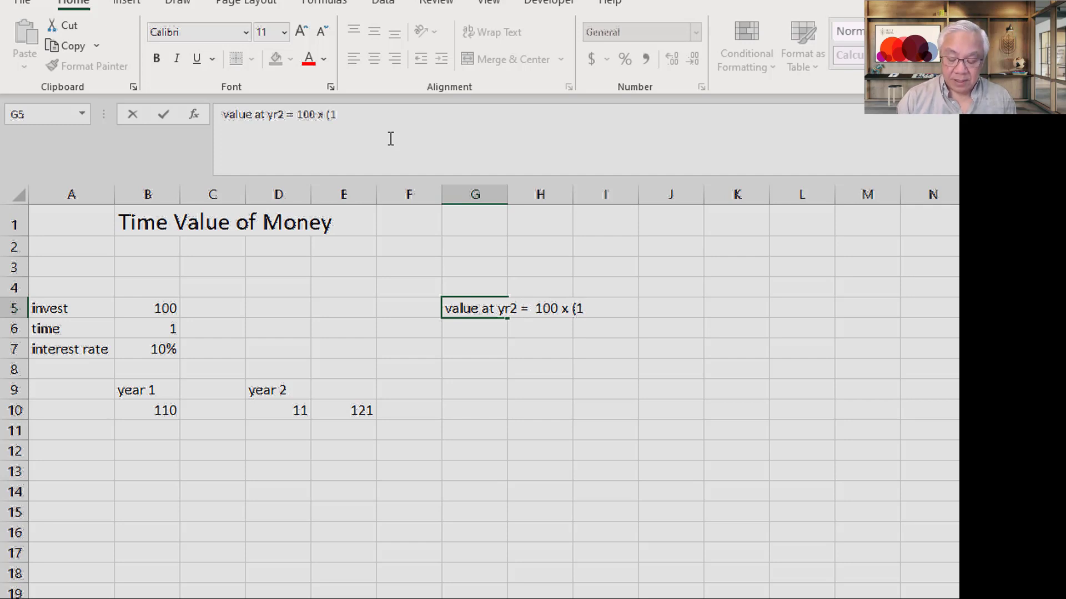
type("+10%) ")
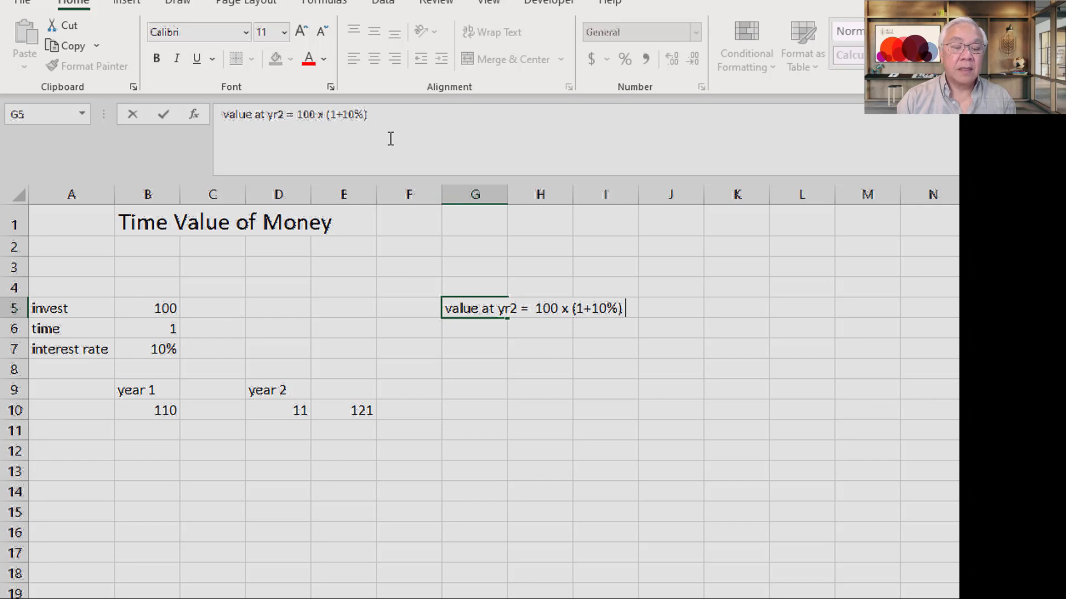
type("x (1+")
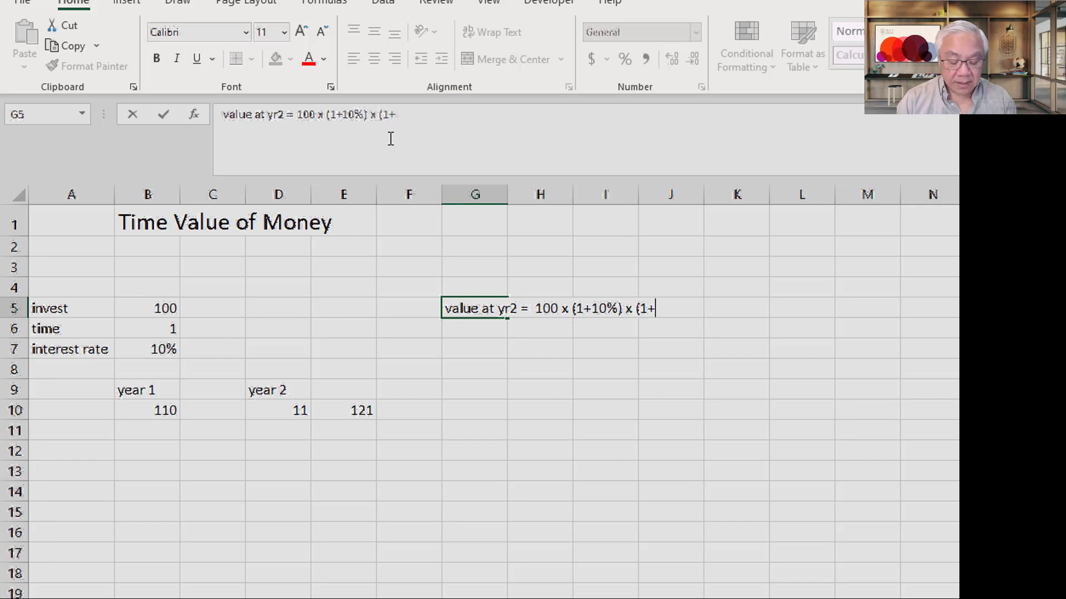
type("10%)")
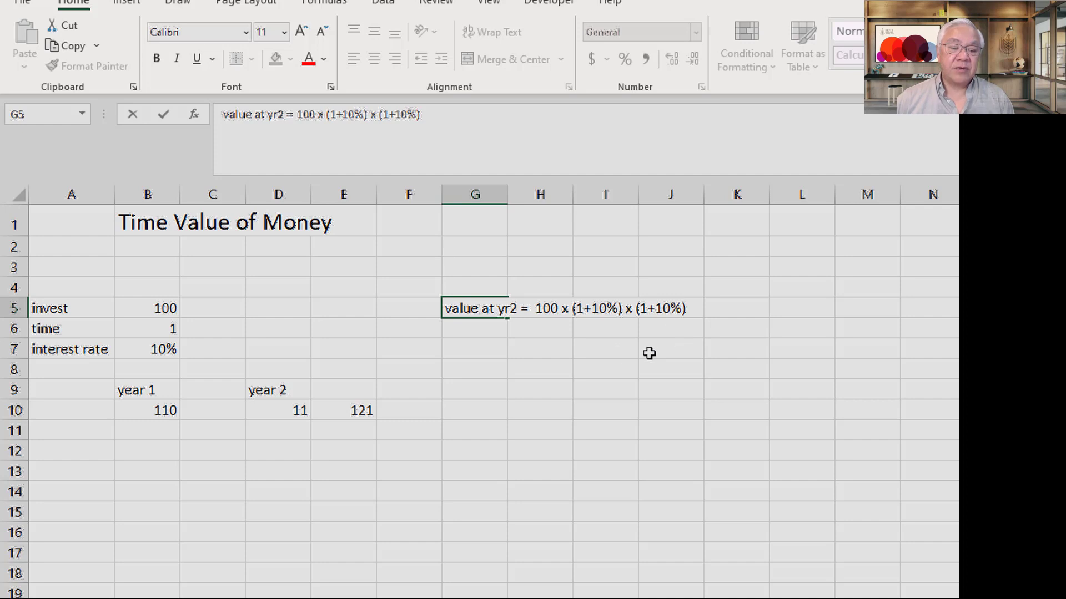
Step: Calculate the year 2 value in K5, beside the explanatory text, with the formula +100*1.1*1.1
left_click(735, 307)
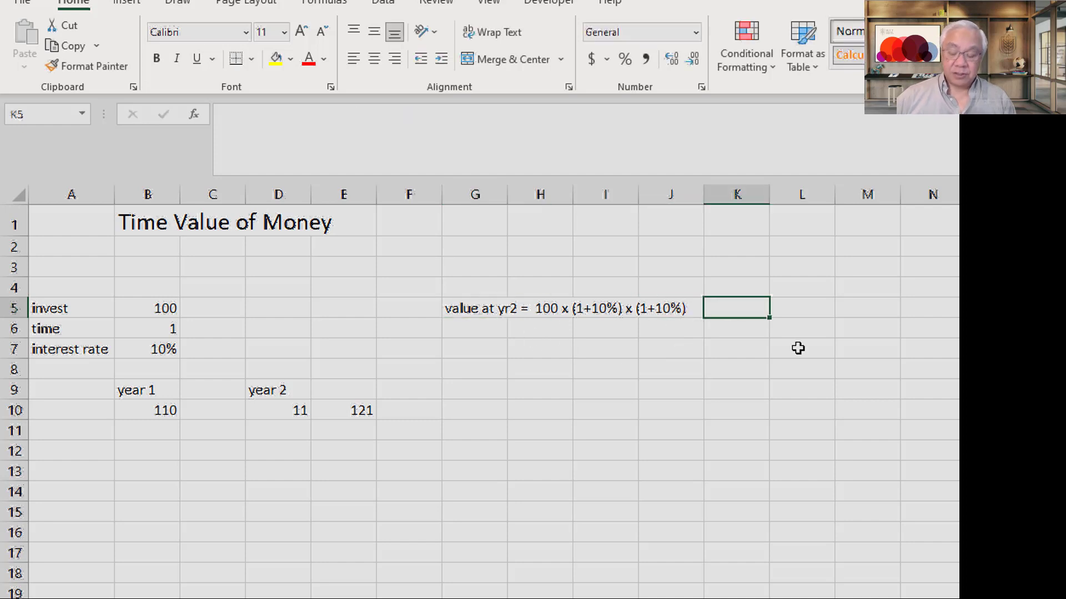
type("+100")
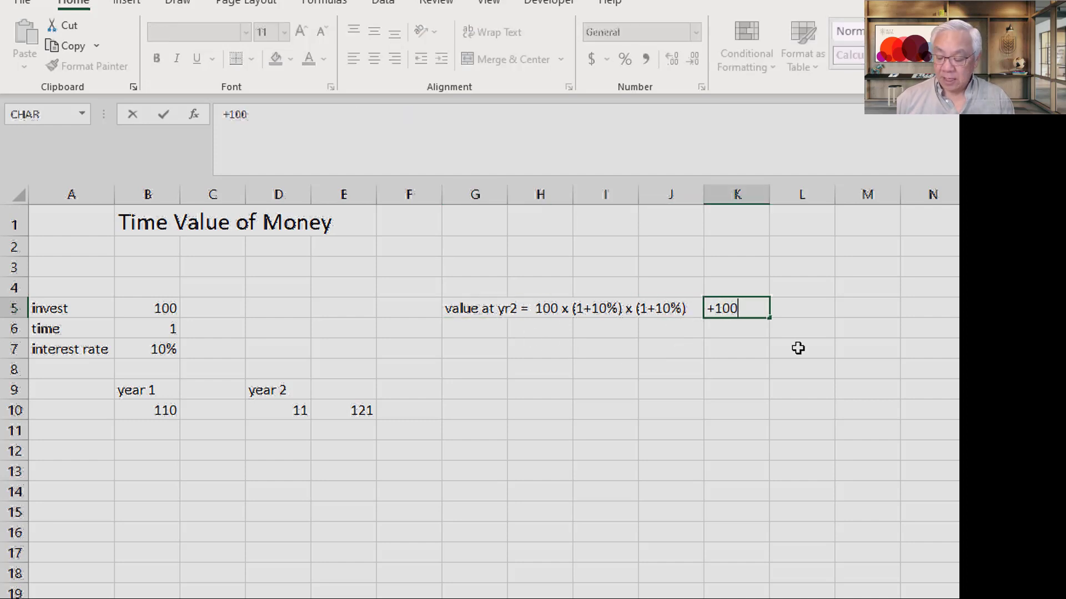
type("*1.1*1.1")
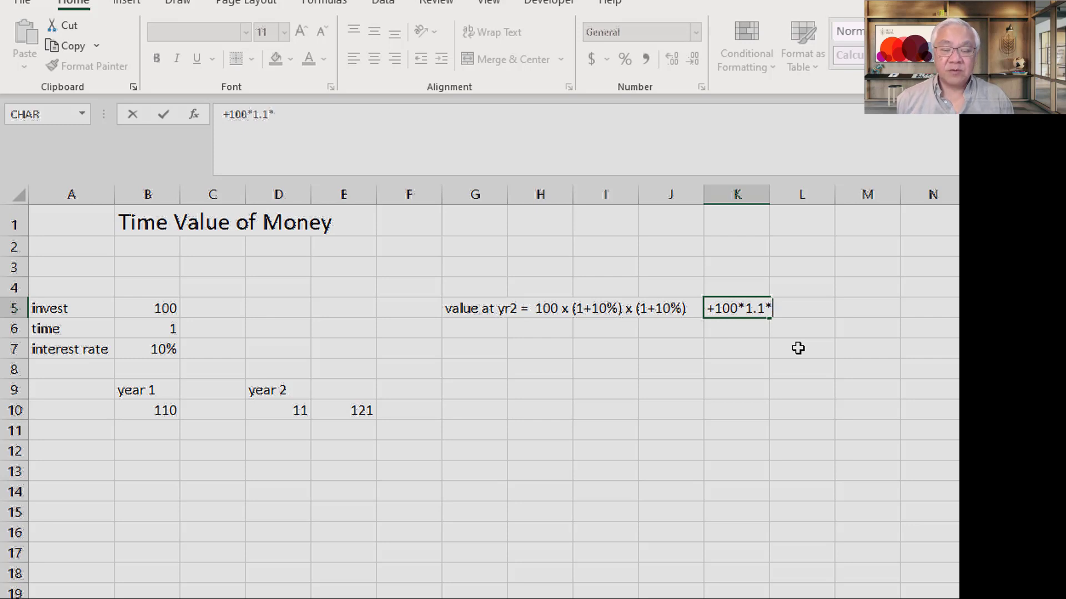
key("Return")
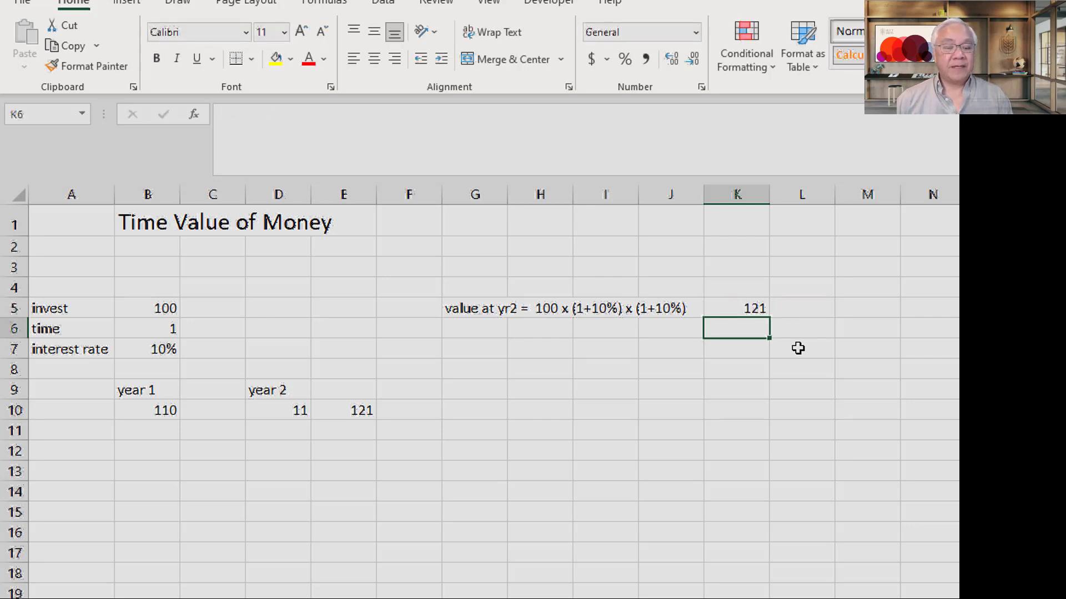
Step: Enter the exponent version of the explanation, "value at yr 2 = 100 x (1+10%) ^2", in G7
key("Left")
key("Left")
key("Left")
key("Left")
key("Down")
key("F2")
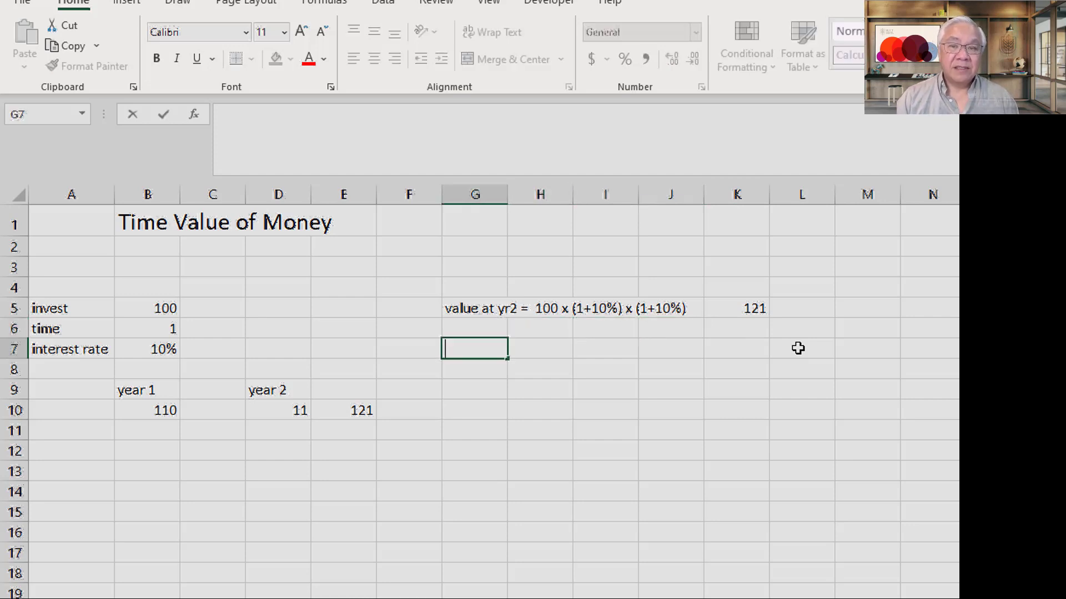
type("v")
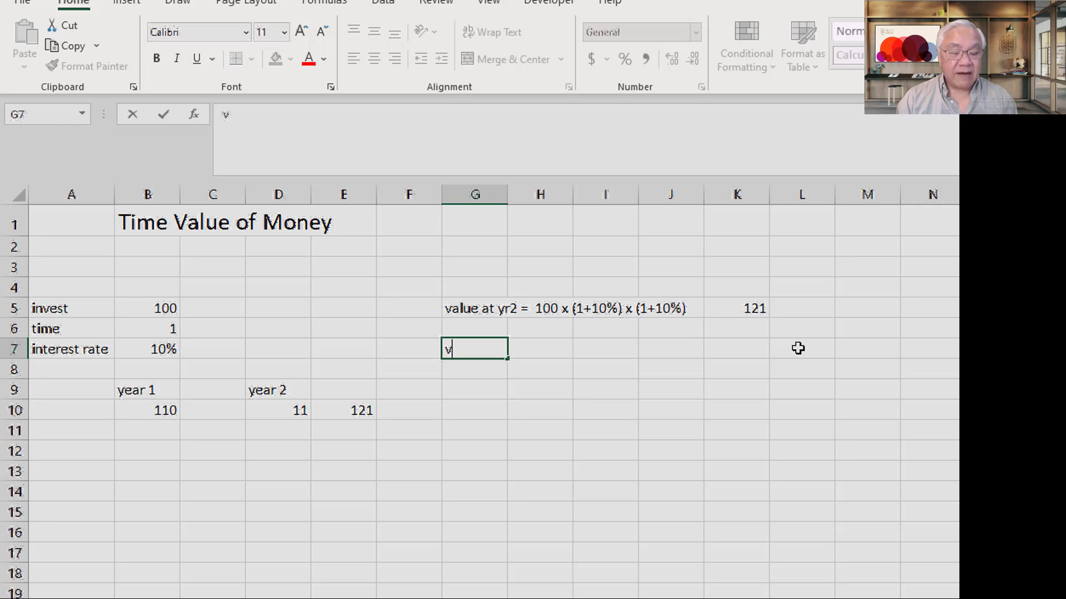
type("alue at yr")
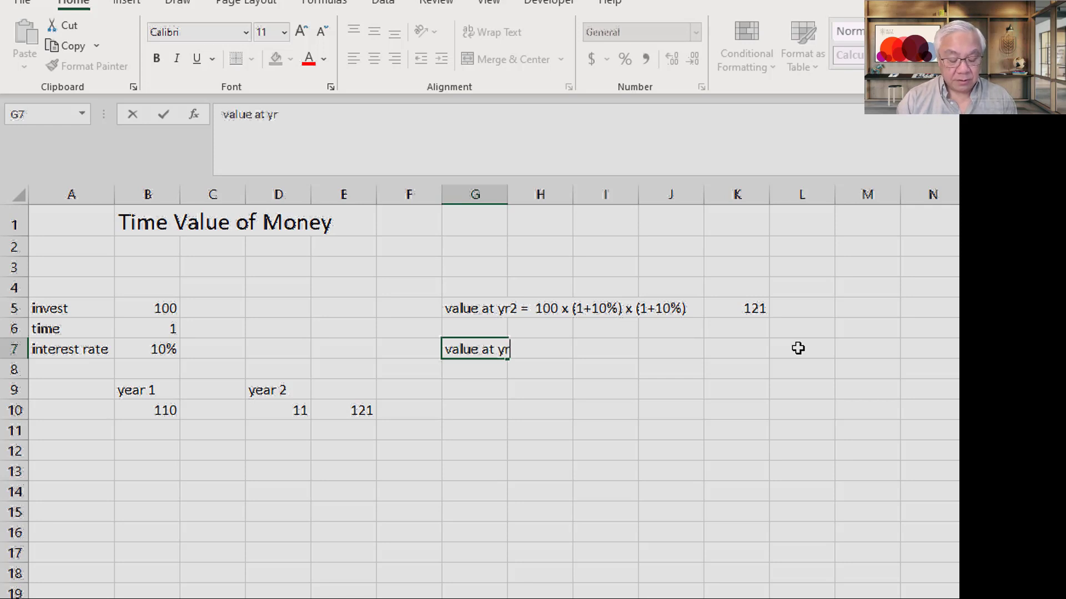
type(" 2 = 1")
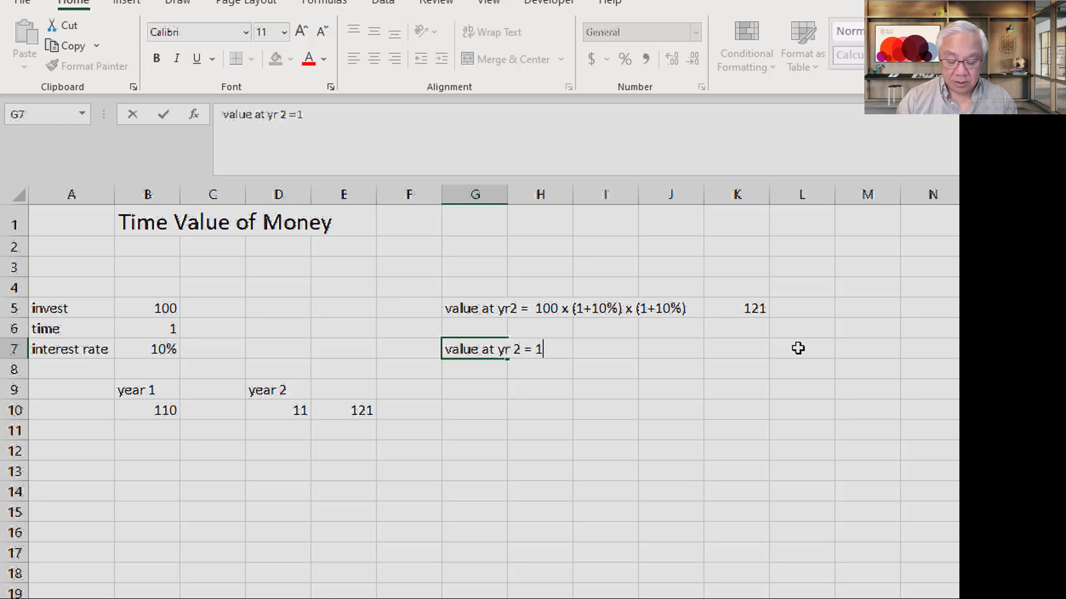
type("00 x (1")
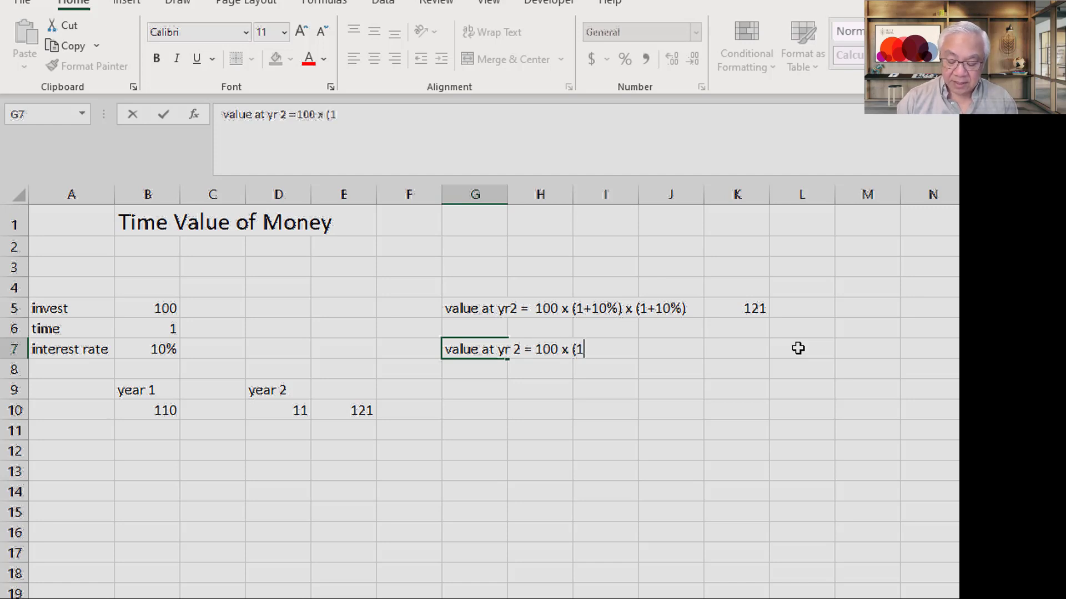
type(" 10%")
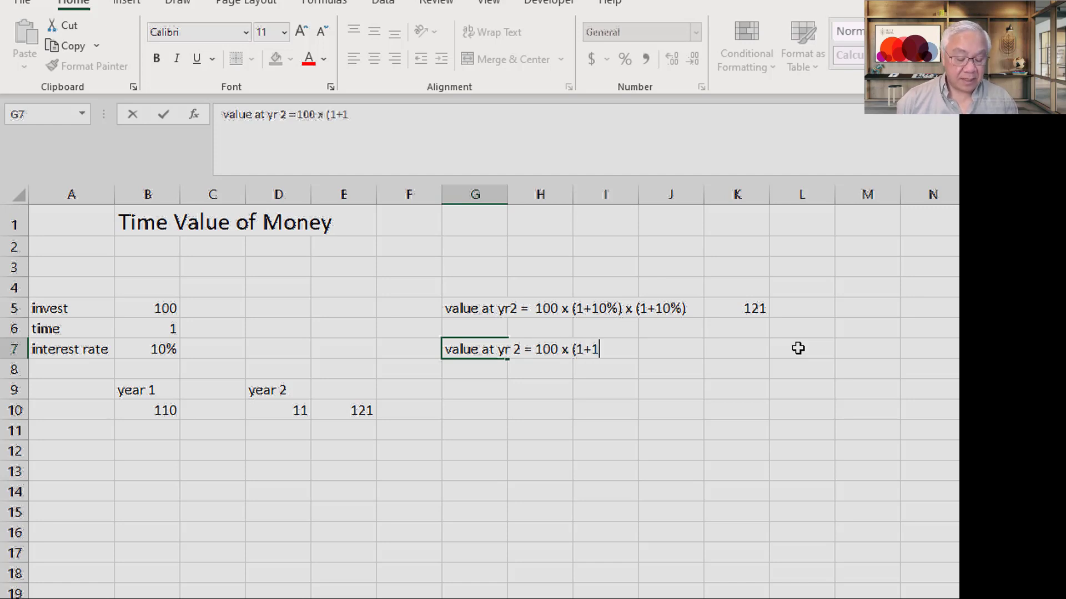
type(") ^")
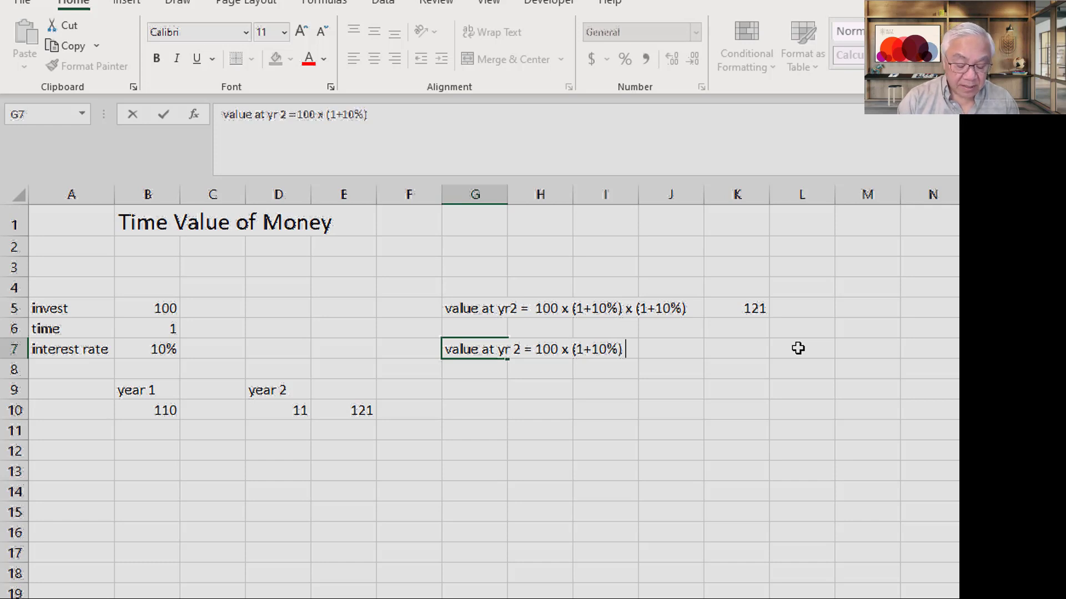
type("2")
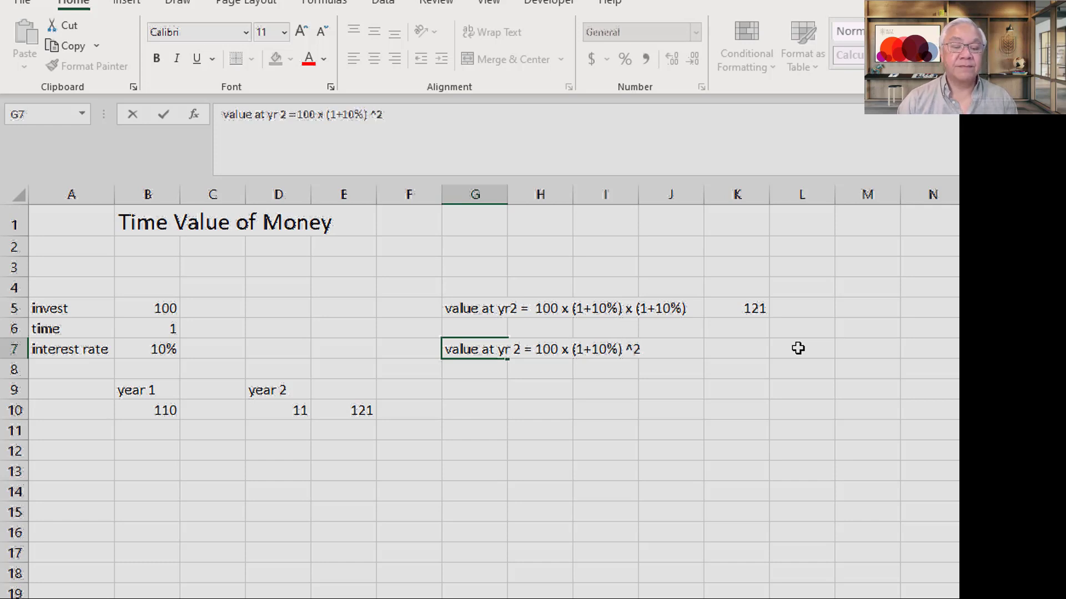
key("Return")
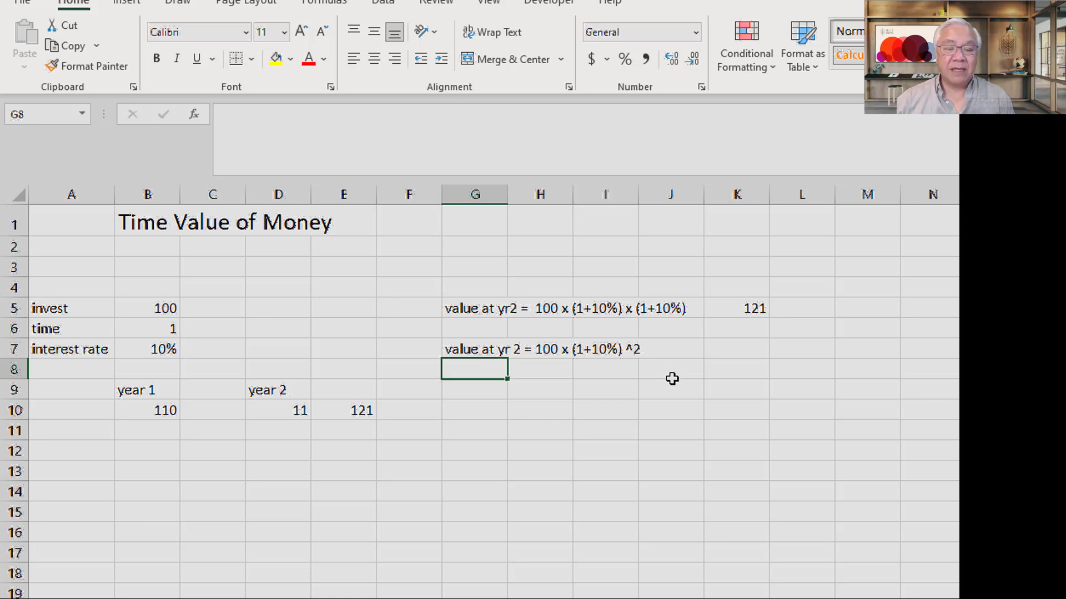
Step: Enter the general formula text "future value = present value x (1+int rate) ^ N" in G9
left_click(610, 355)
left_click(628, 453)
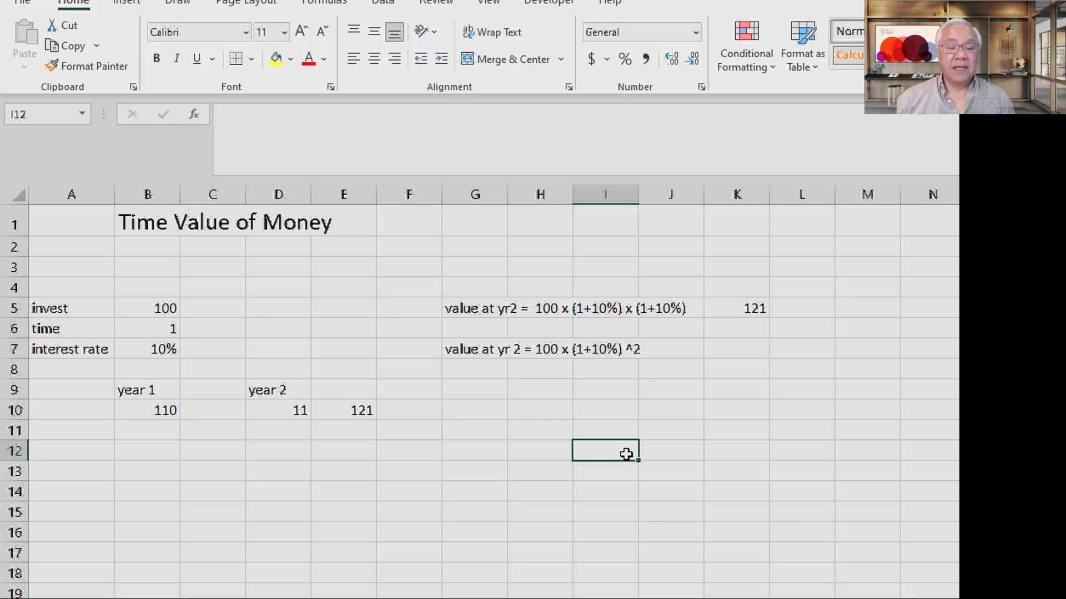
left_click(483, 394)
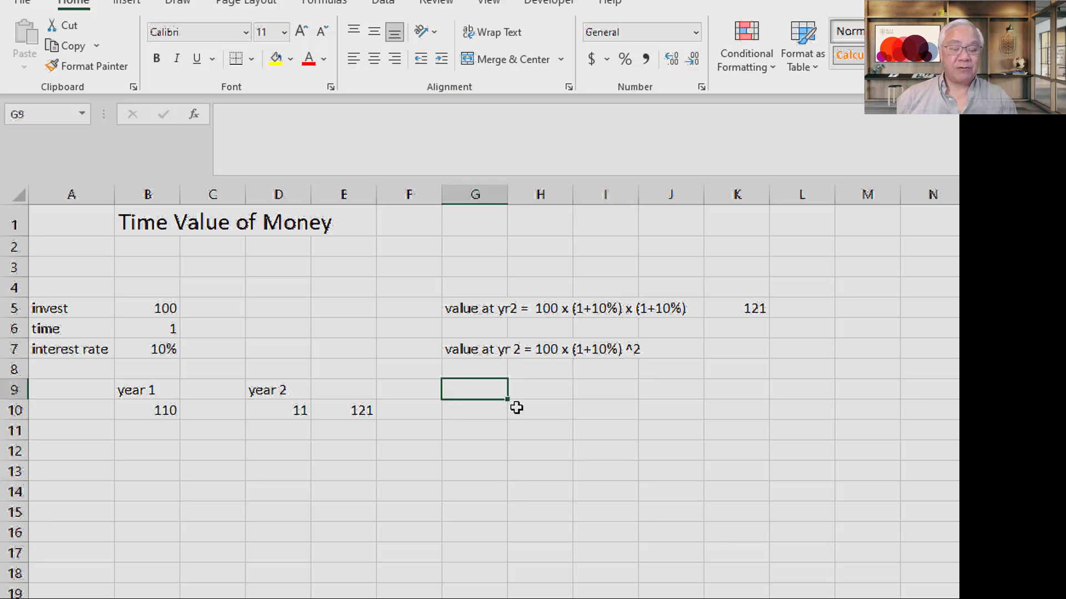
type("future ")
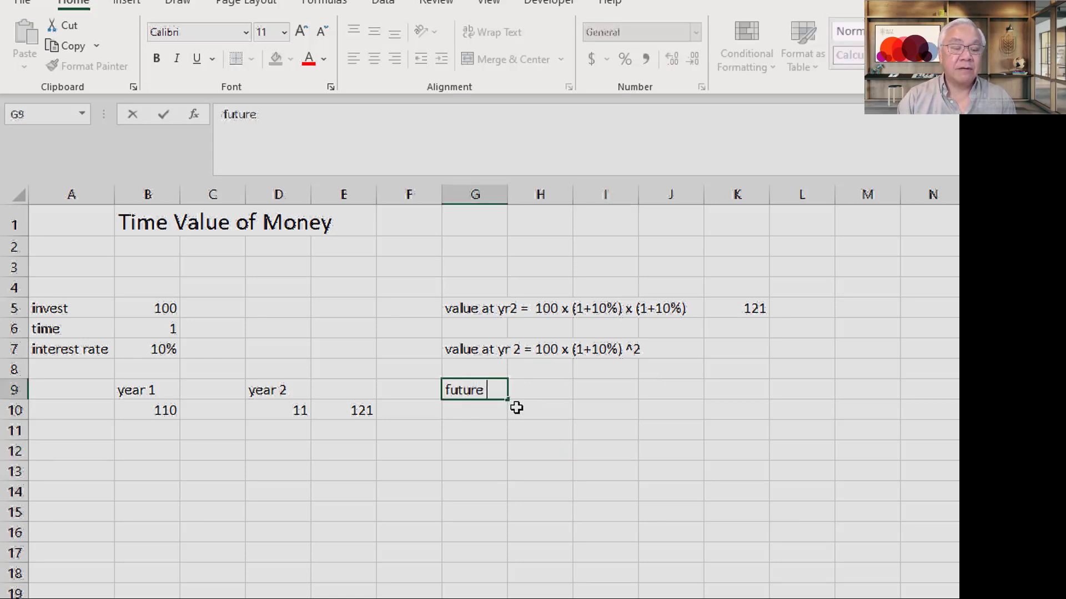
type("value ")
type("= present")
type(" avl")
key("BackSpace")
key("BackSpace")
key("BackSpace")
type("value x (")
key("BackSpace")
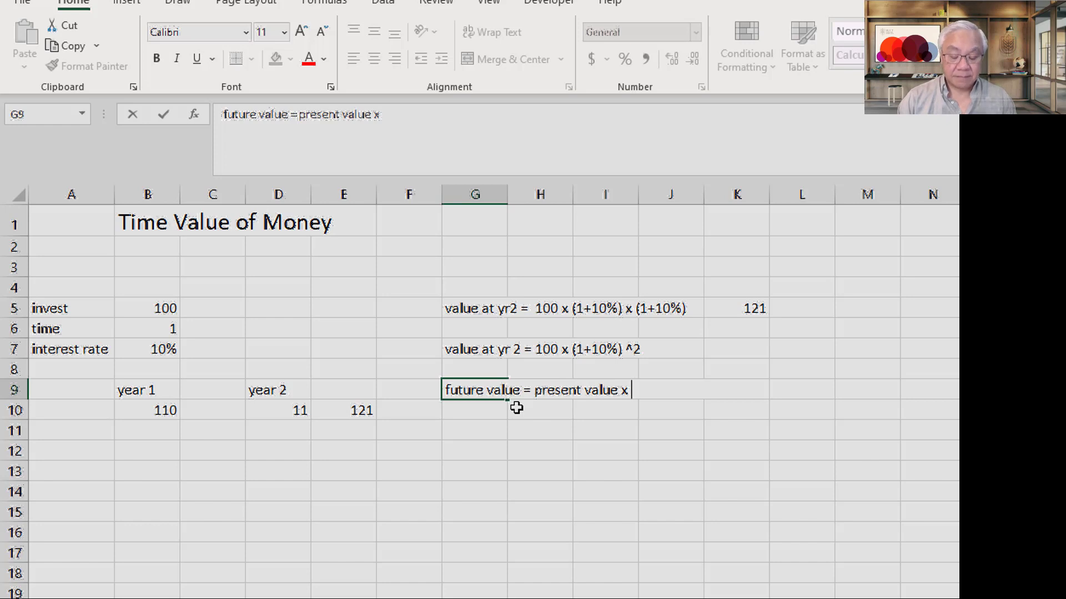
type("(1")
type("+")
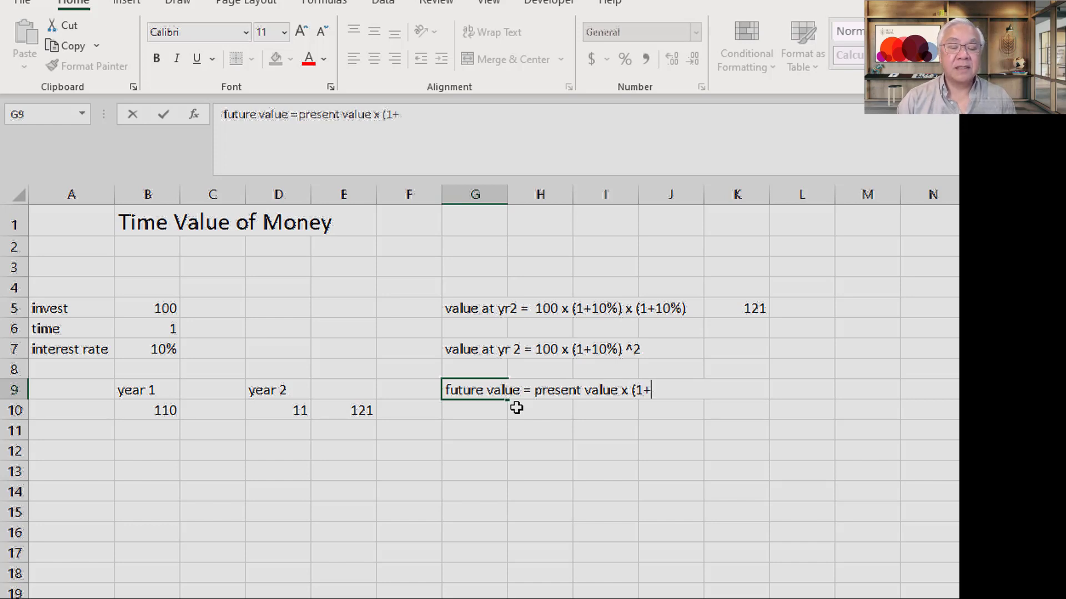
type("int rate")
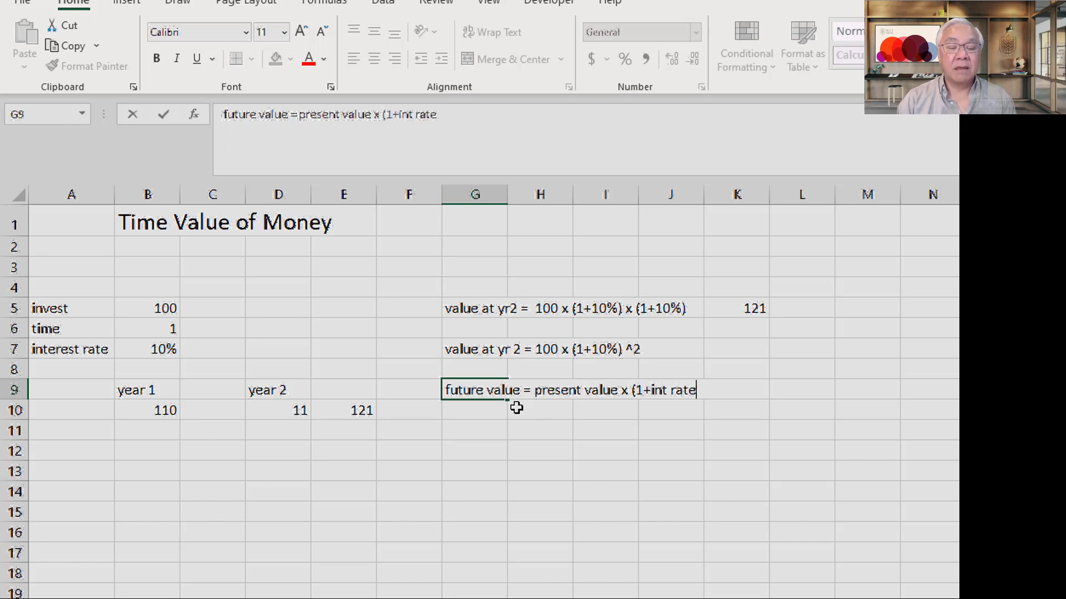
type(") ^ ")
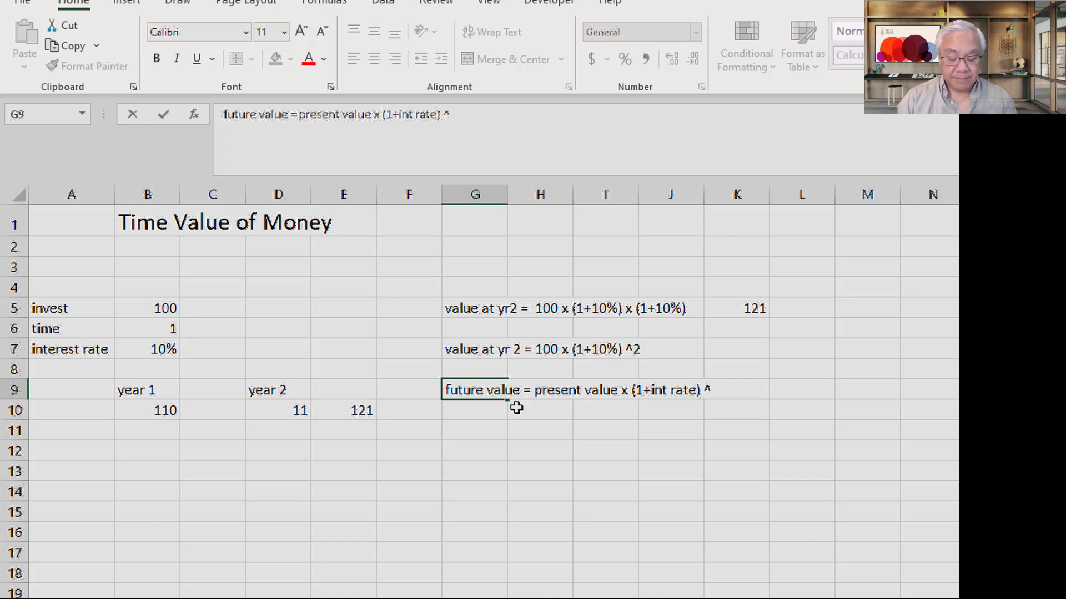
type("N")
key("Return")
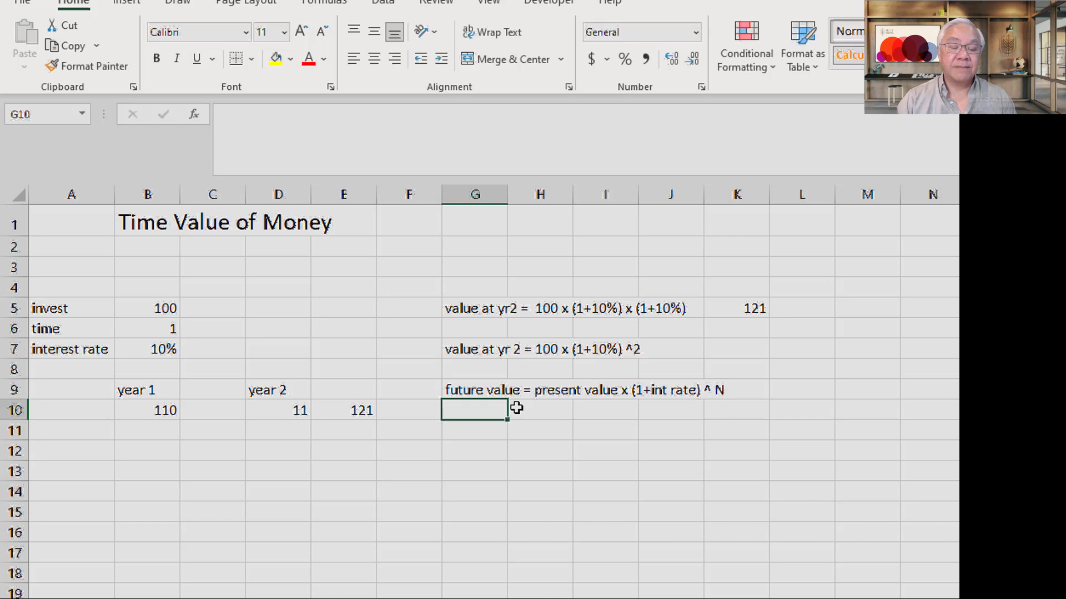
key("Return")
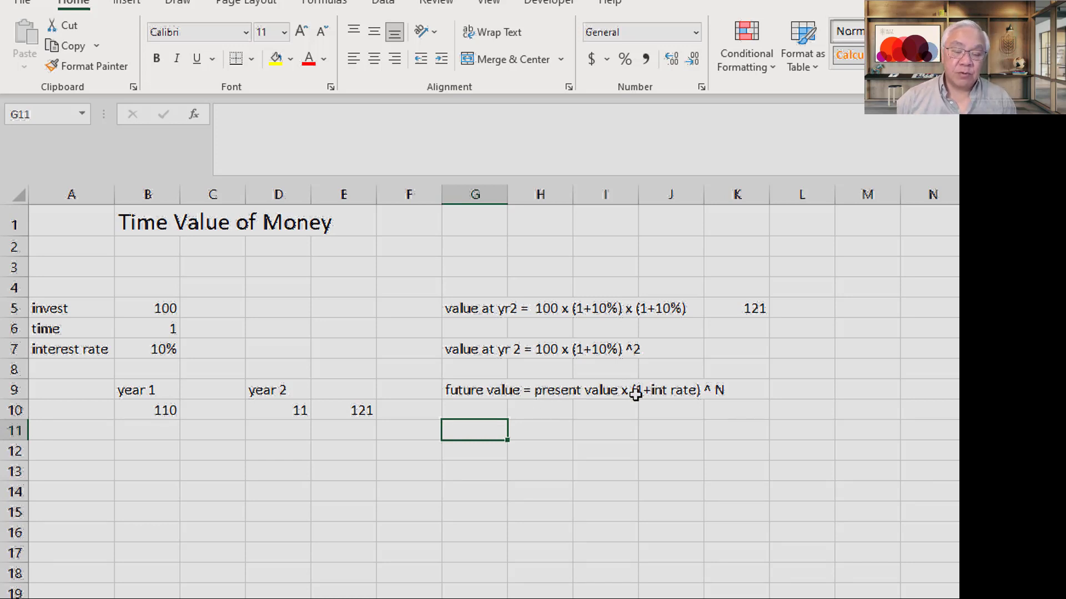
Step: Fill the year 2 result cell K5 with yellow and switch to the Time Value of Money presentation slide
left_click(758, 307)
left_click(276, 58)
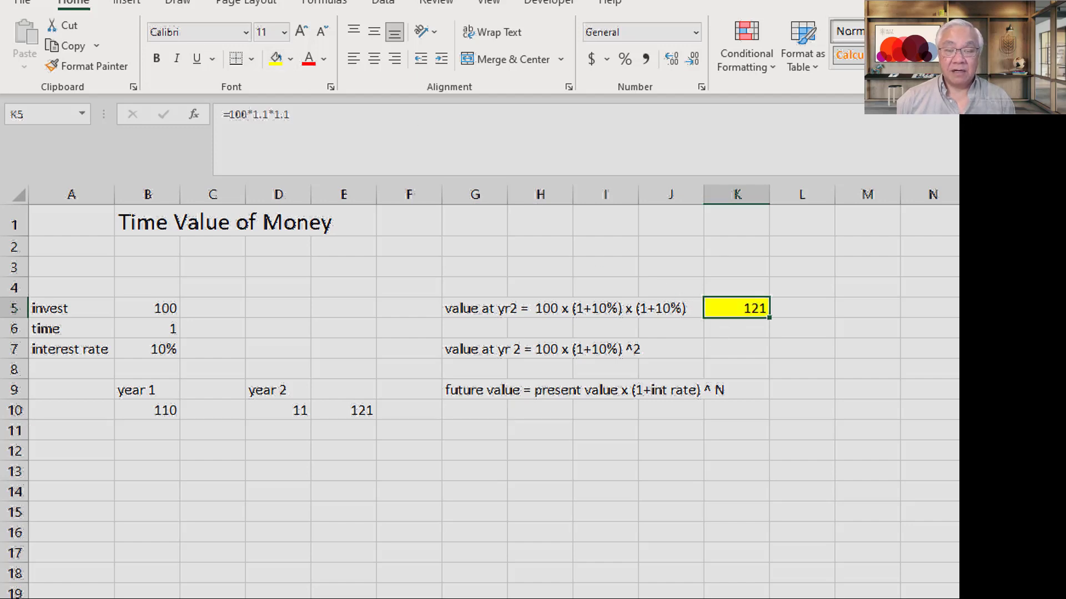
left_click(540, 597)
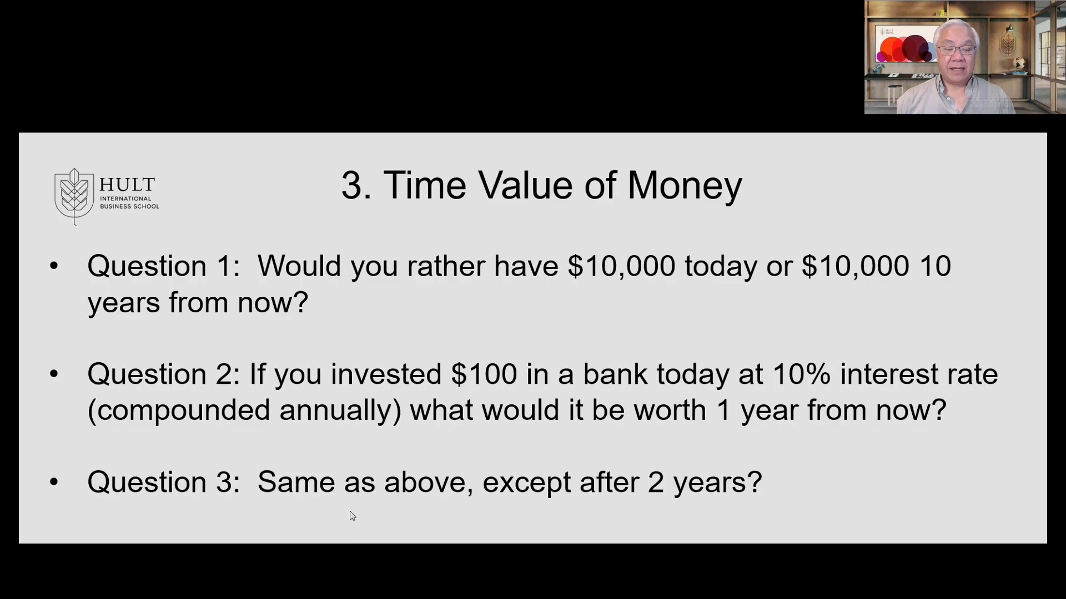